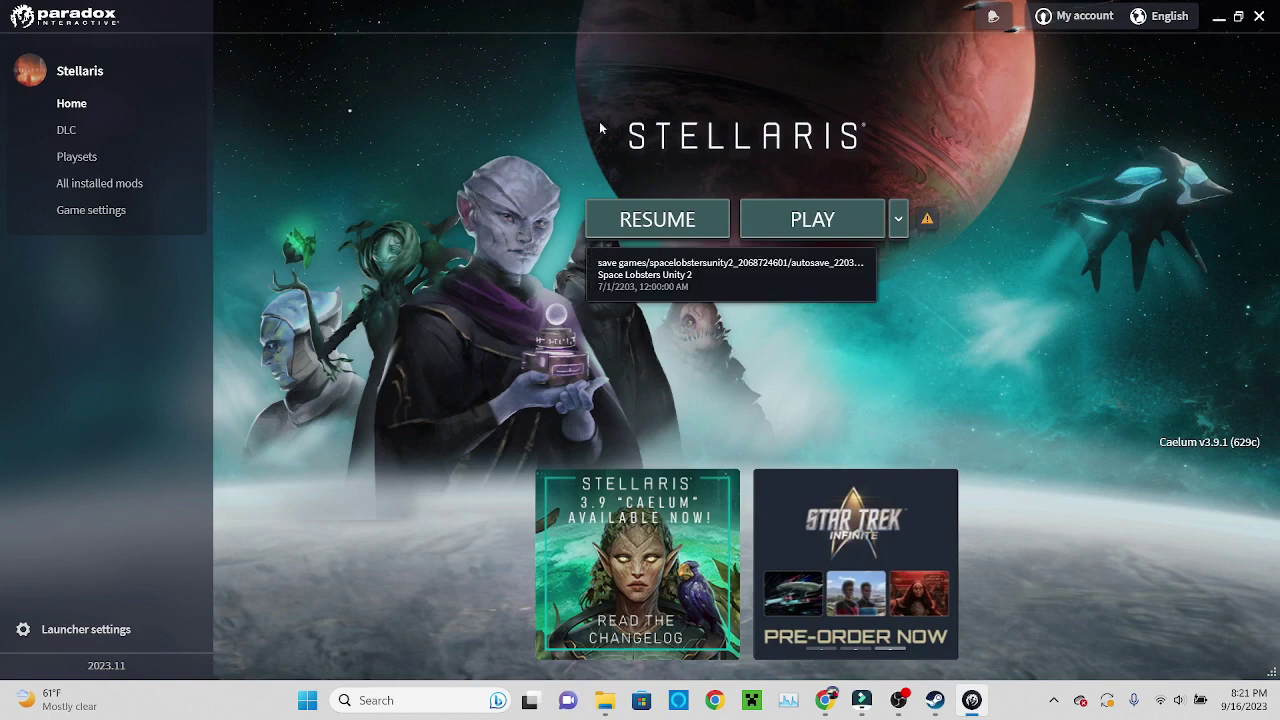
- From All installed mods, open the upload mod dialog and expand its Select mod list
{"action": "left_click", "coordinate": [120, 193]}
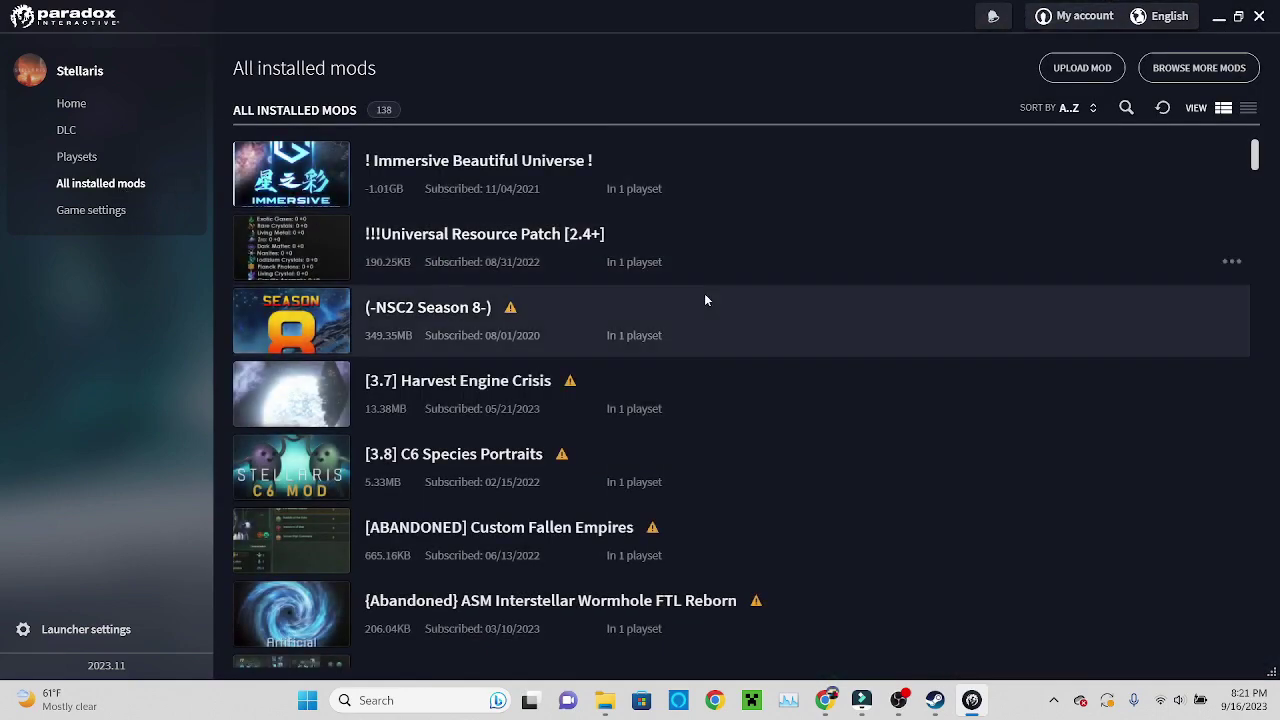
{"action": "mouse_move", "coordinate": [1253, 156]}
{"action": "left_mouse_down"}
{"action": "mouse_move", "coordinate": [1247, 277]}
{"action": "mouse_move", "coordinate": [1267, 147]}
{"action": "left_mouse_up"}
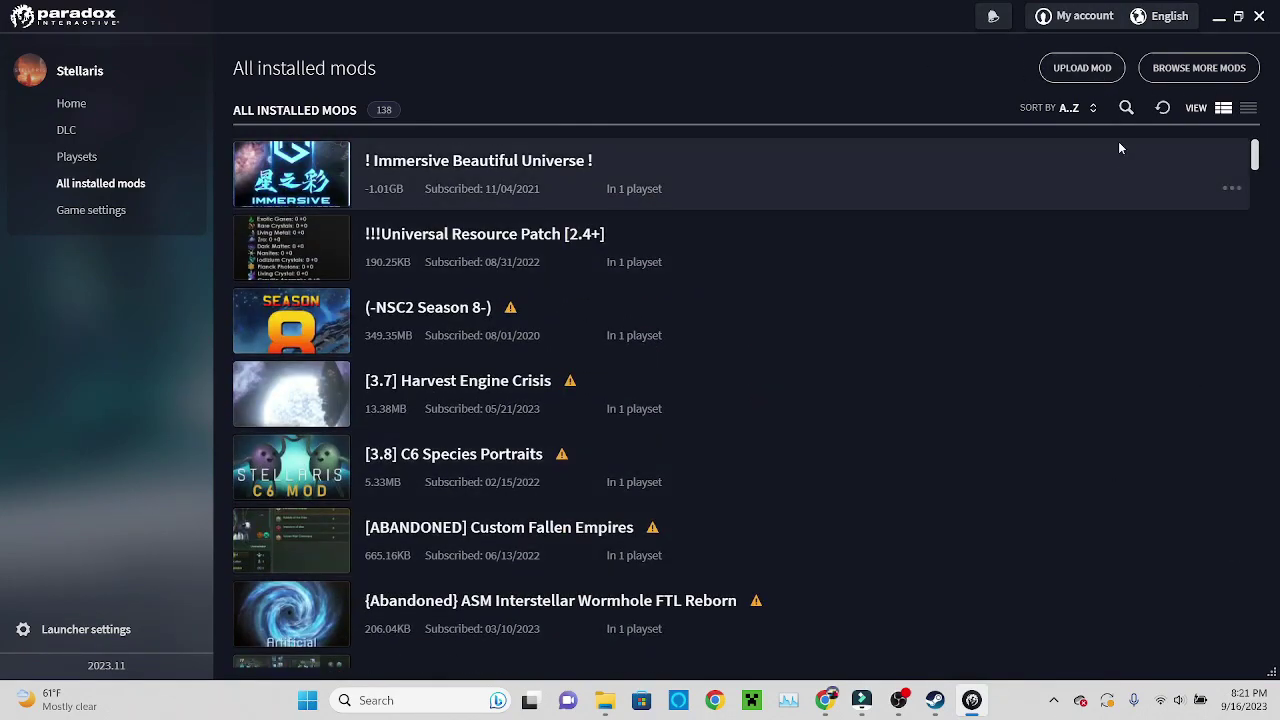
{"action": "left_click", "coordinate": [1112, 76]}
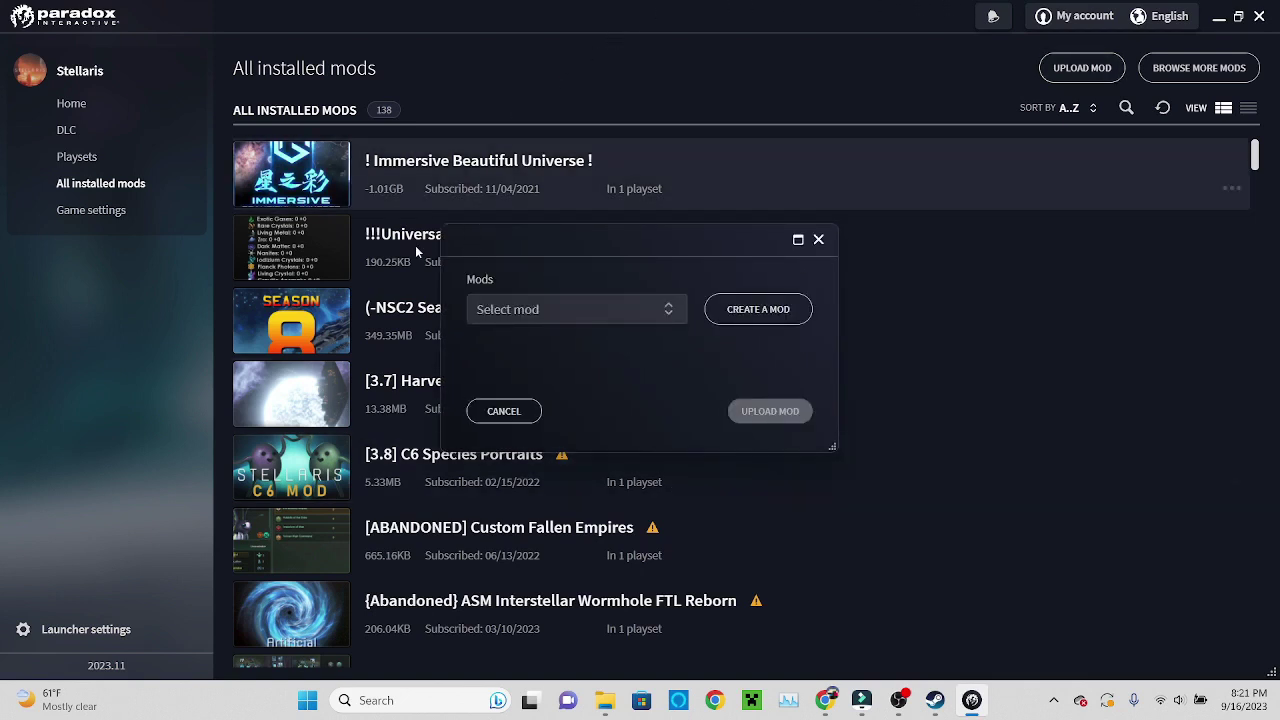
{"action": "left_click", "coordinate": [677, 317]}
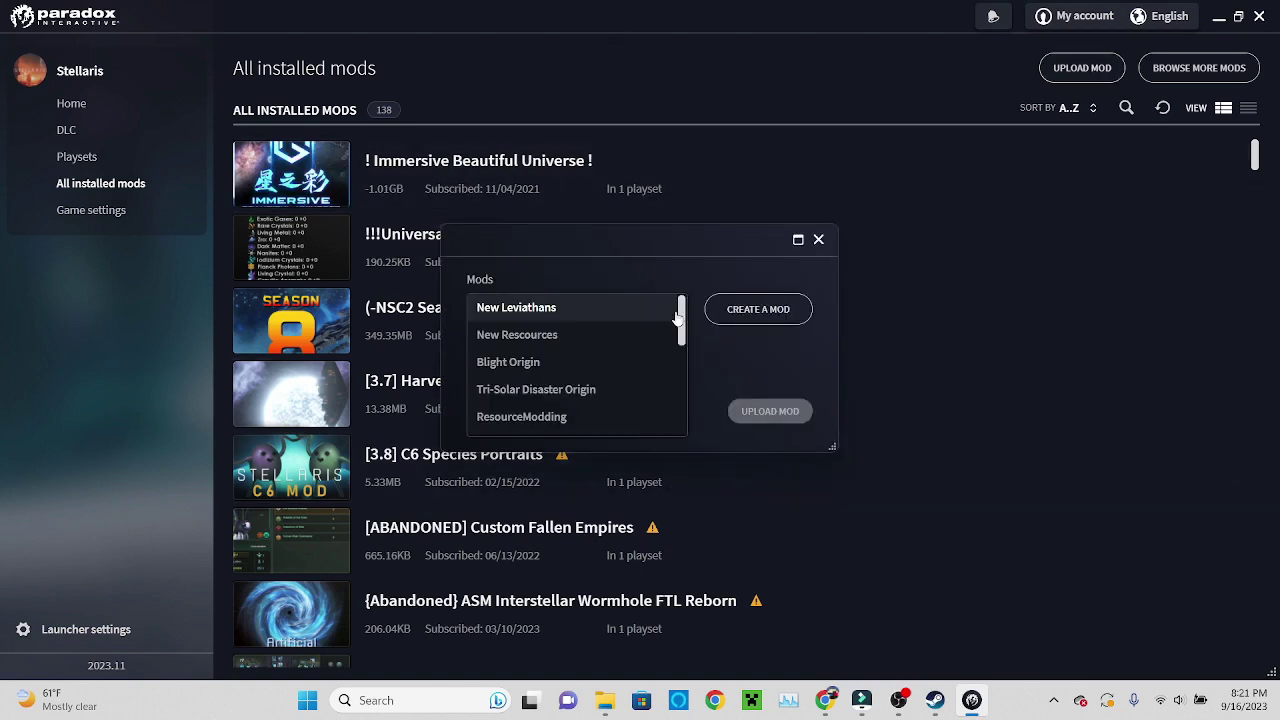
{"action": "mouse_move", "coordinate": [677, 317]}
{"action": "left_mouse_down"}
{"action": "mouse_move", "coordinate": [675, 402]}
{"action": "mouse_move", "coordinate": [675, 315]}
{"action": "left_mouse_up"}
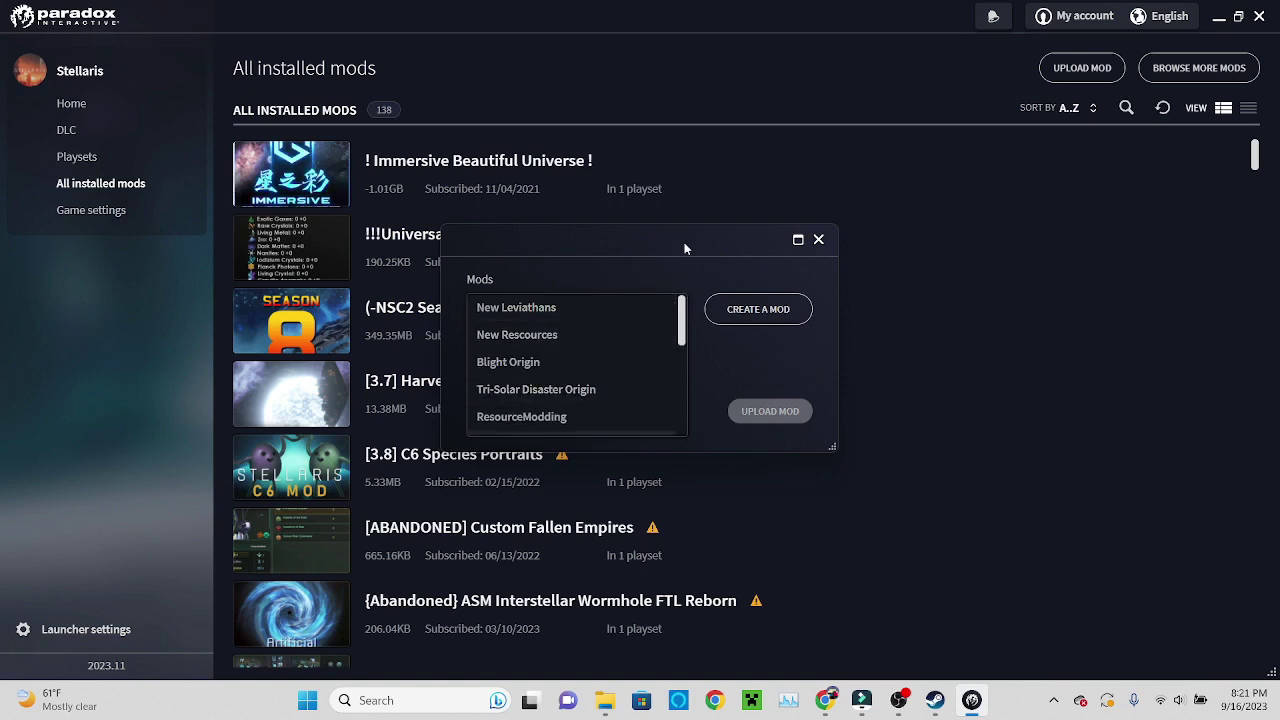
- Start a brand-new mod named showcasemod with game version 3.9.x
{"action": "left_click", "coordinate": [663, 277]}
{"action": "left_click", "coordinate": [741, 305]}
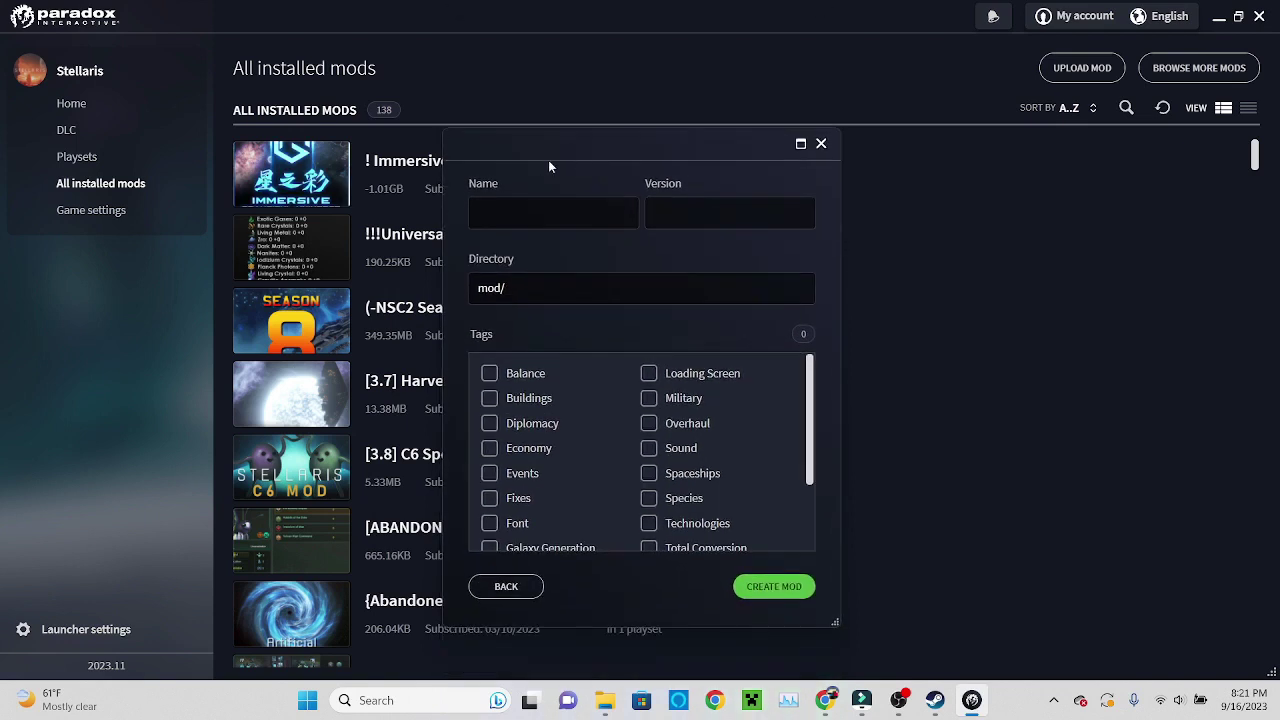
{"action": "left_click", "coordinate": [539, 203]}
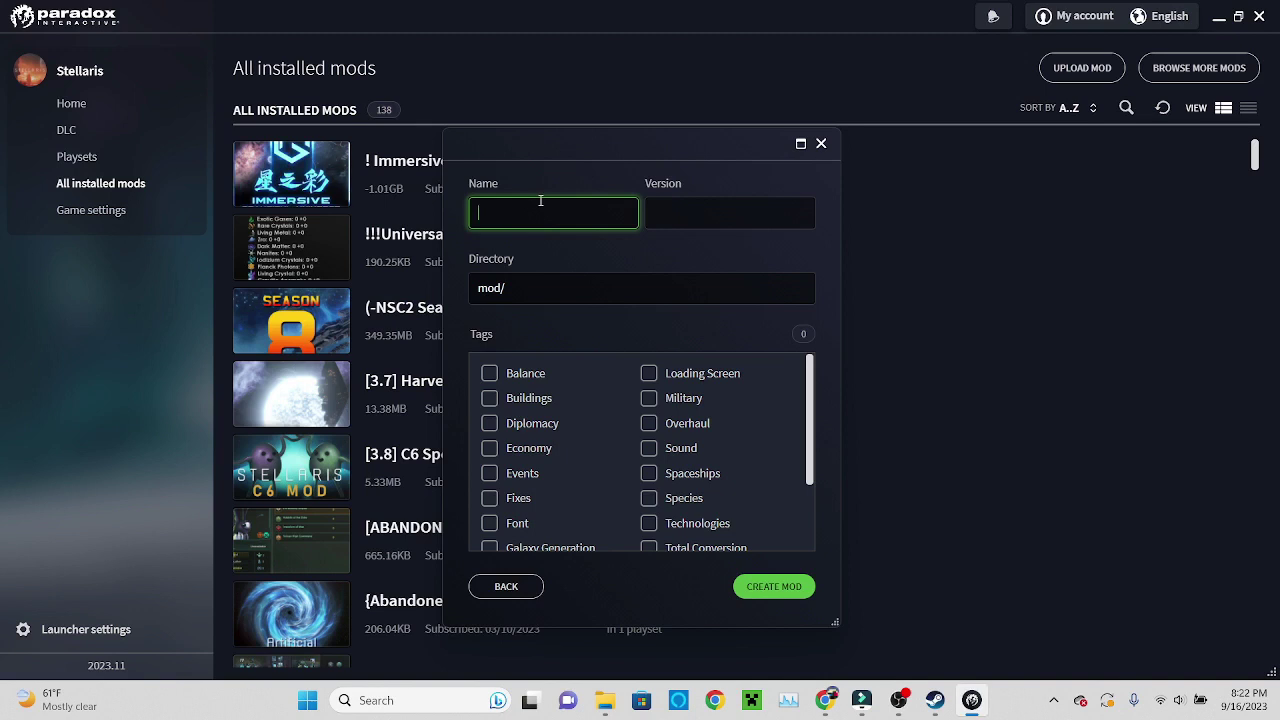
{"action": "type", "text": "showcas"}
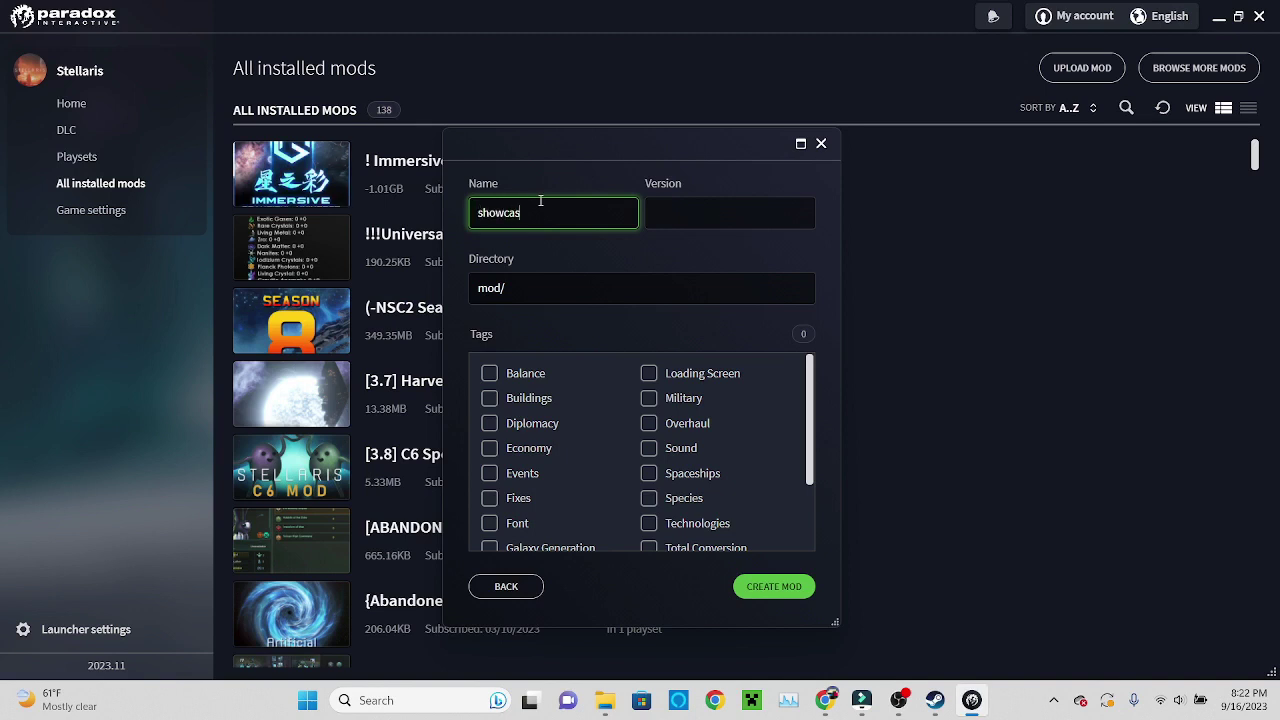
{"action": "type", "text": "emod"}
{"action": "left_click", "coordinate": [715, 211]}
{"action": "type", "text": "3."}
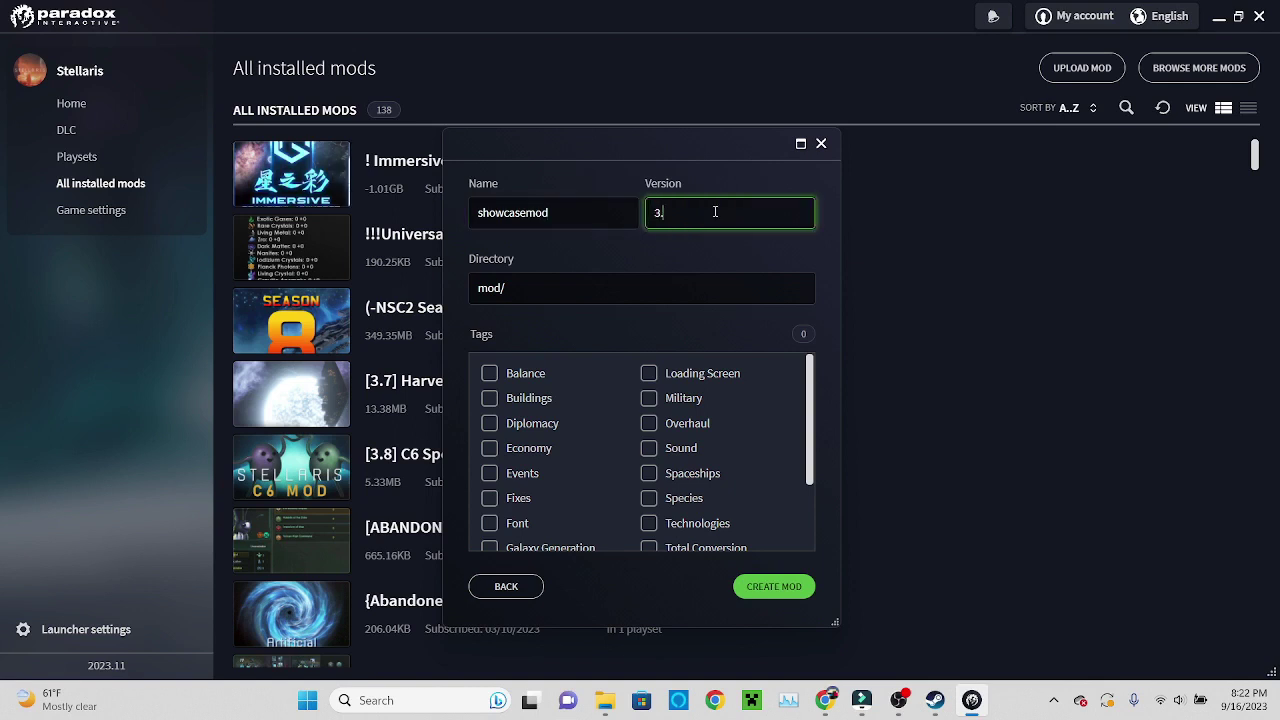
{"action": "type", "text": "9.x"}
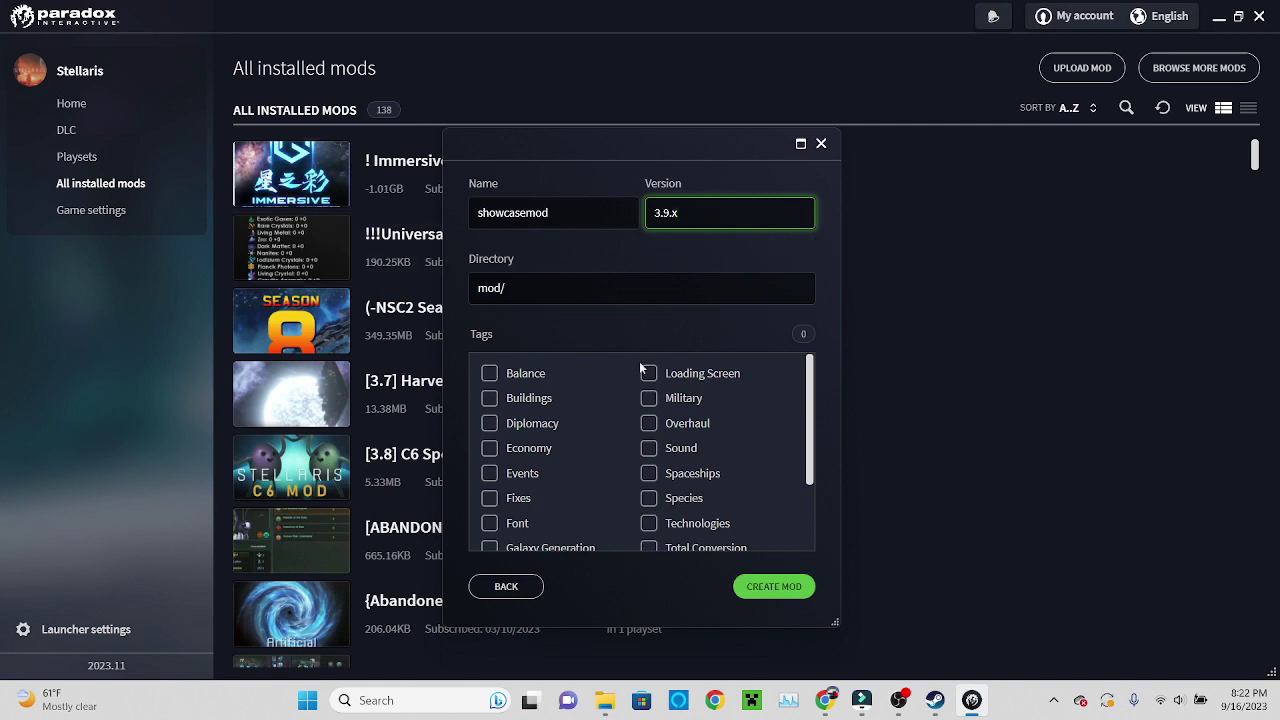
- Set the mod directory to mod/showcasemod by pasting the copied mod name
{"action": "left_click", "coordinate": [556, 286]}
{"action": "left_click_drag", "start_coordinate": [588, 211], "coordinate": [422, 212]}
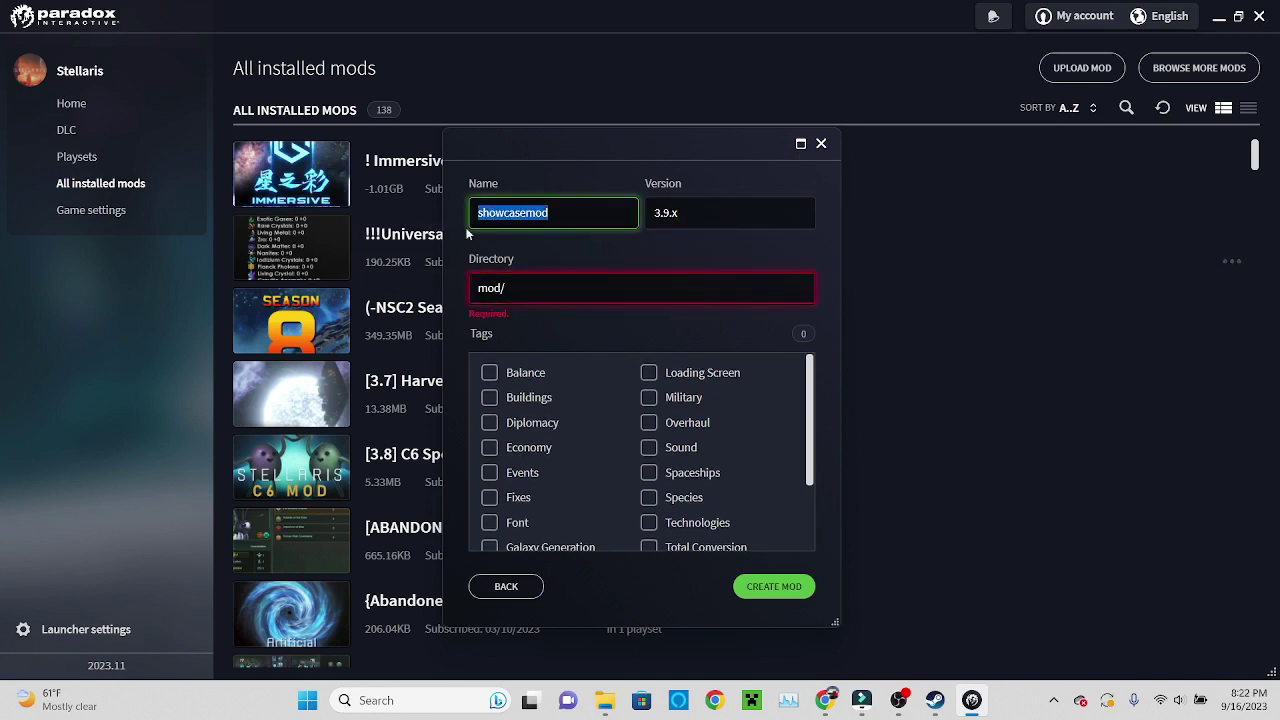
{"action": "left_click_drag", "start_coordinate": [552, 212], "coordinate": [453, 195]}
{"action": "key", "text": "ctrl+c"}
{"action": "left_click", "coordinate": [603, 214]}
{"action": "left_click", "coordinate": [549, 279]}
{"action": "key", "text": "ctrl+v"}
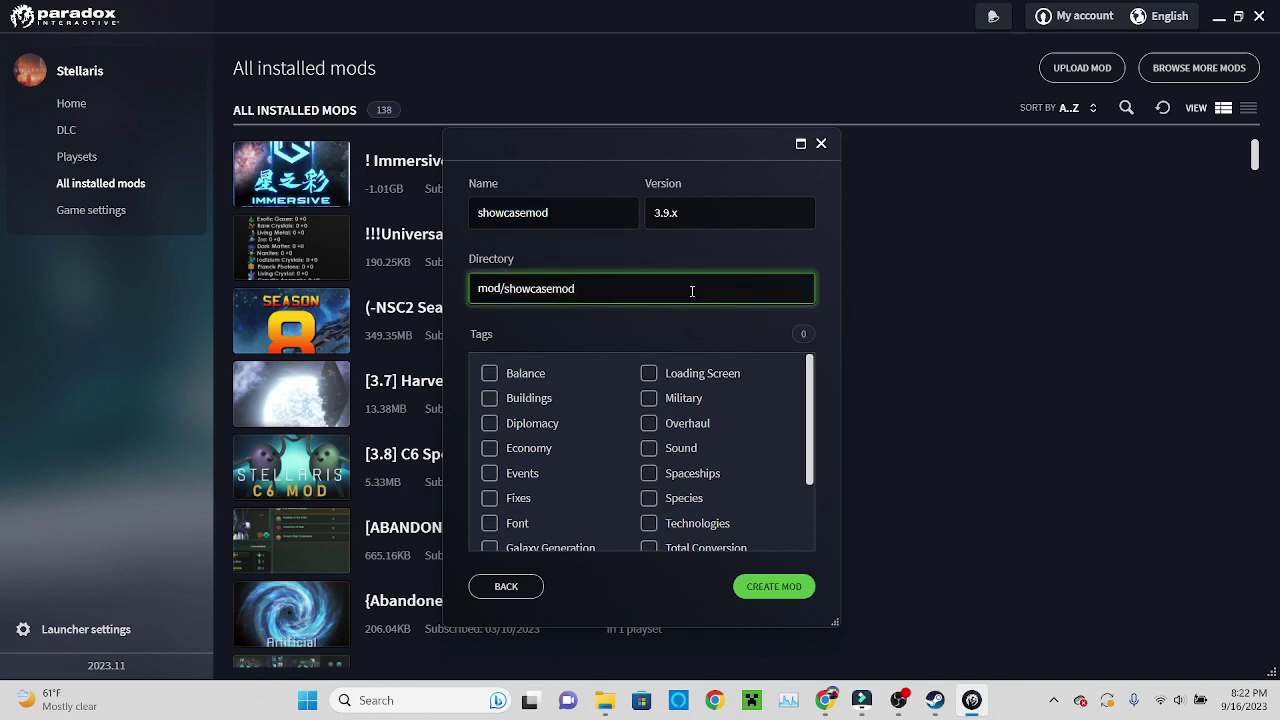
- Tag the mod with Balance and look over the rest of the form
{"action": "left_click", "coordinate": [490, 373]}
{"action": "scroll", "coordinate": [700, 420], "scroll_direction": "down", "scroll_amount": 5}
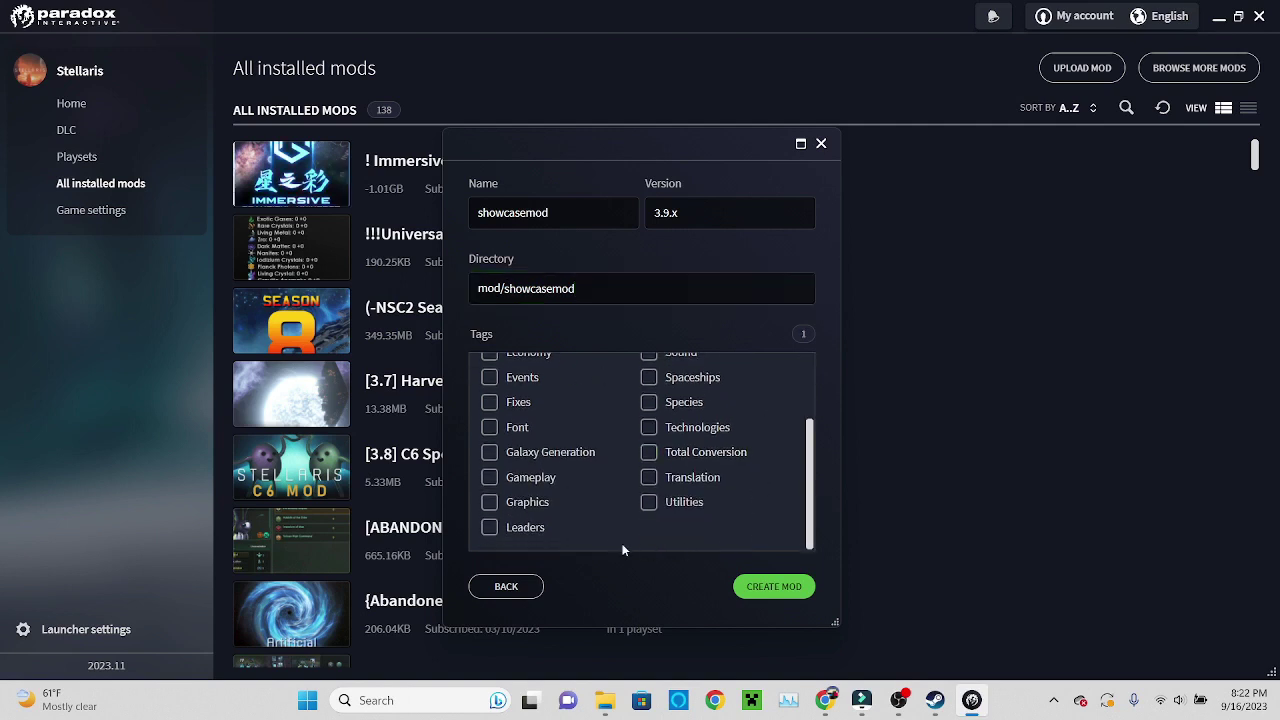
{"action": "scroll", "coordinate": [523, 528], "scroll_direction": "up", "scroll_amount": 5}
{"action": "scroll", "coordinate": [689, 494], "scroll_direction": "down", "scroll_amount": 5}
{"action": "scroll", "coordinate": [663, 443], "scroll_direction": "up", "scroll_amount": 5}
{"action": "scroll", "coordinate": [608, 508], "scroll_direction": "down", "scroll_amount": 2}
{"action": "scroll", "coordinate": [620, 500], "scroll_direction": "down", "scroll_amount": 1}
{"action": "scroll", "coordinate": [740, 410], "scroll_direction": "up", "scroll_amount": 1}
{"action": "scroll", "coordinate": [700, 410], "scroll_direction": "down", "scroll_amount": 1}
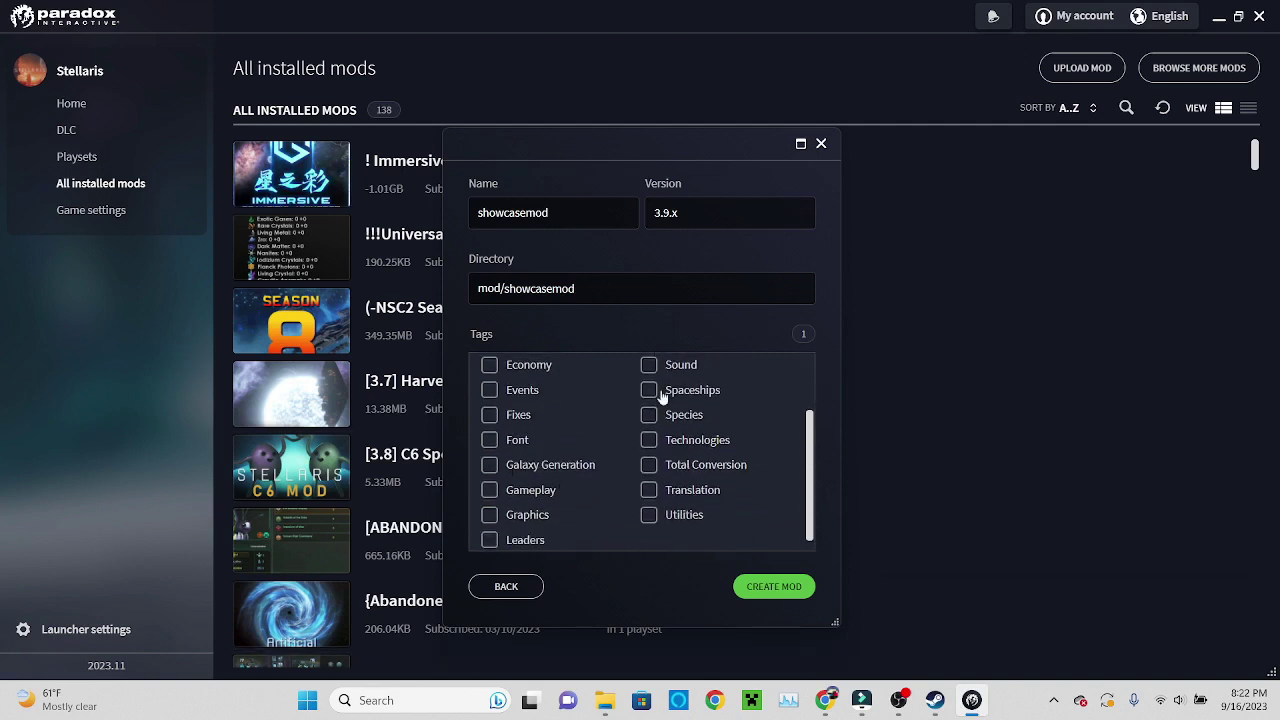
{"action": "scroll", "coordinate": [546, 471], "scroll_direction": "up", "scroll_amount": 5}
{"action": "scroll", "coordinate": [570, 520], "scroll_direction": "down", "scroll_amount": 5}
{"action": "scroll", "coordinate": [687, 410], "scroll_direction": "up", "scroll_amount": 5}
{"action": "scroll", "coordinate": [571, 385], "scroll_direction": "down", "scroll_amount": 3}
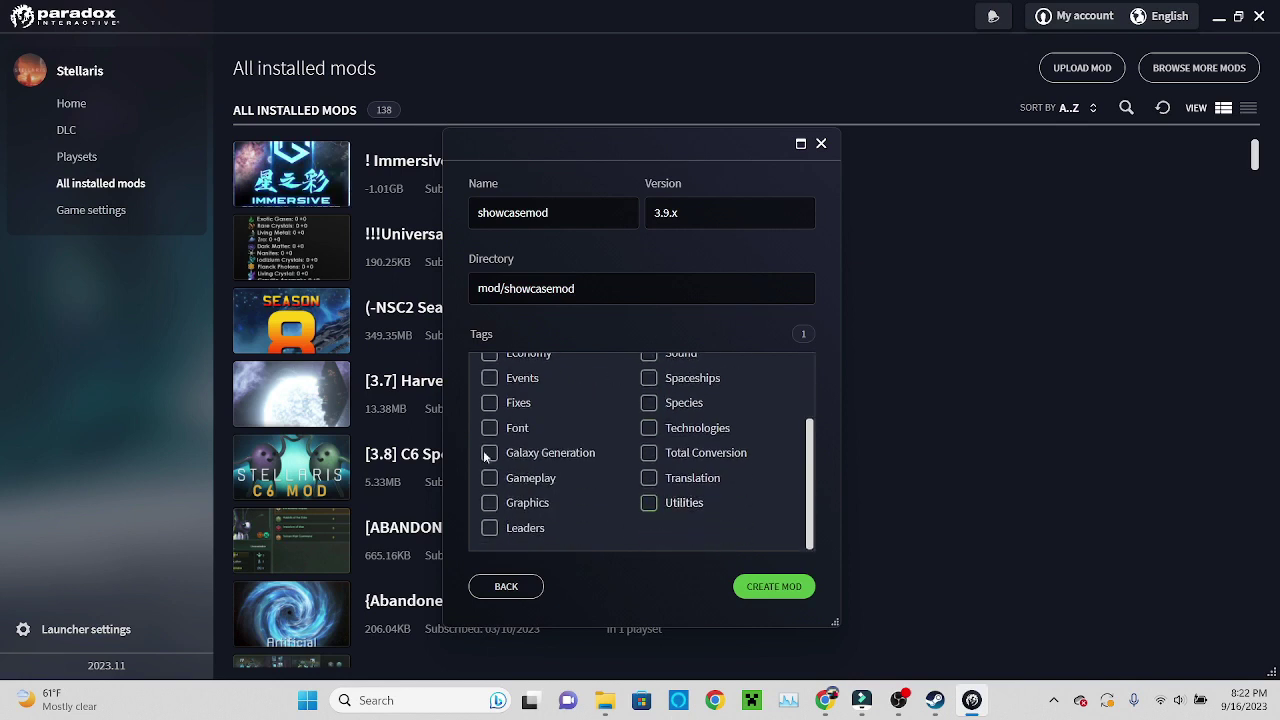
{"action": "scroll", "coordinate": [617, 500], "scroll_direction": "up", "scroll_amount": 3}
{"action": "scroll", "coordinate": [617, 500], "scroll_direction": "down", "scroll_amount": 3}
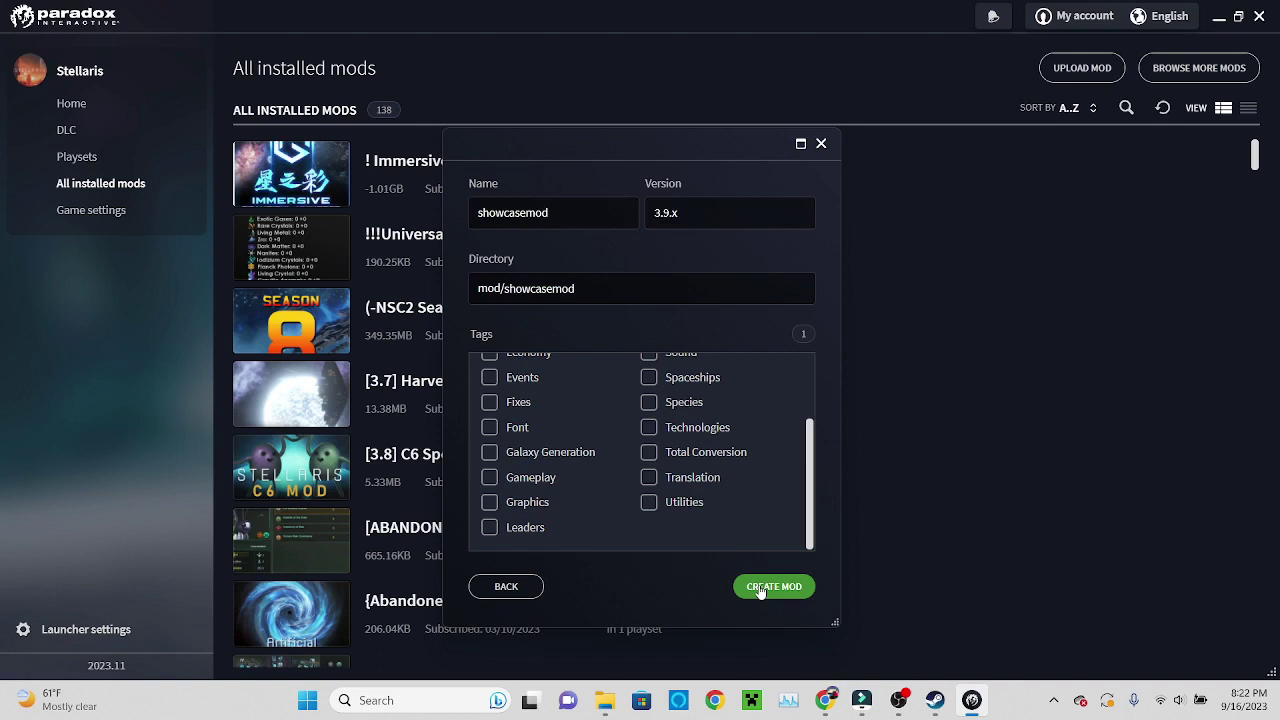
- Create the showcasemod mod, dismiss the confirmation and close the form
{"action": "left_click", "coordinate": [760, 588]}
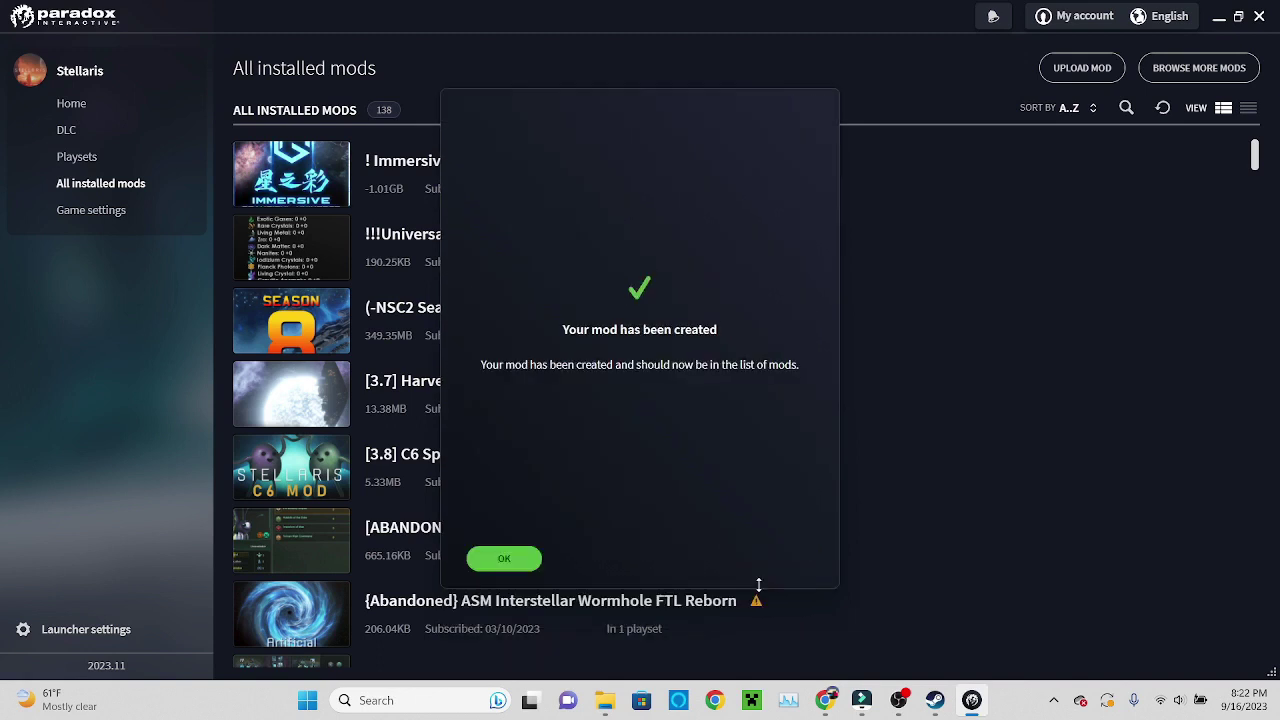
{"action": "left_click", "coordinate": [505, 558]}
{"action": "left_click", "coordinate": [810, 115]}
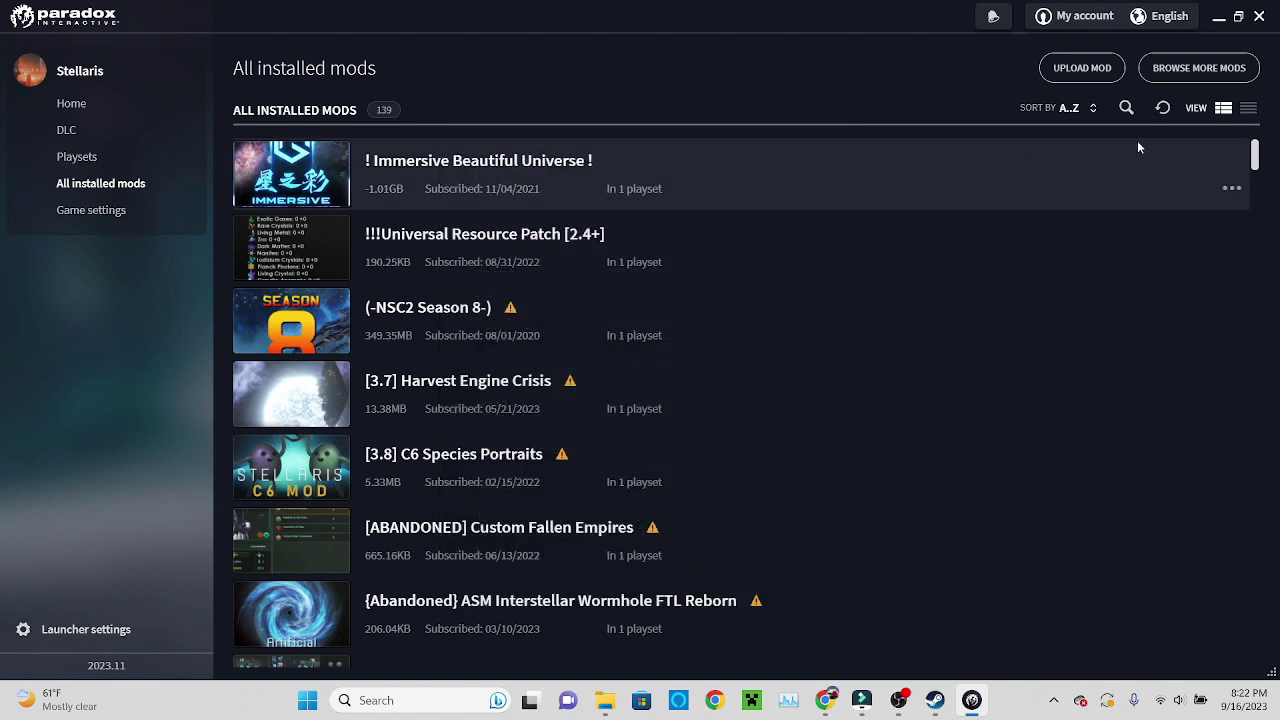
- Search the installed mods for 'show' and jump to the showcasemod entry
{"action": "left_click", "coordinate": [1126, 107]}
{"action": "type", "text": "show"}
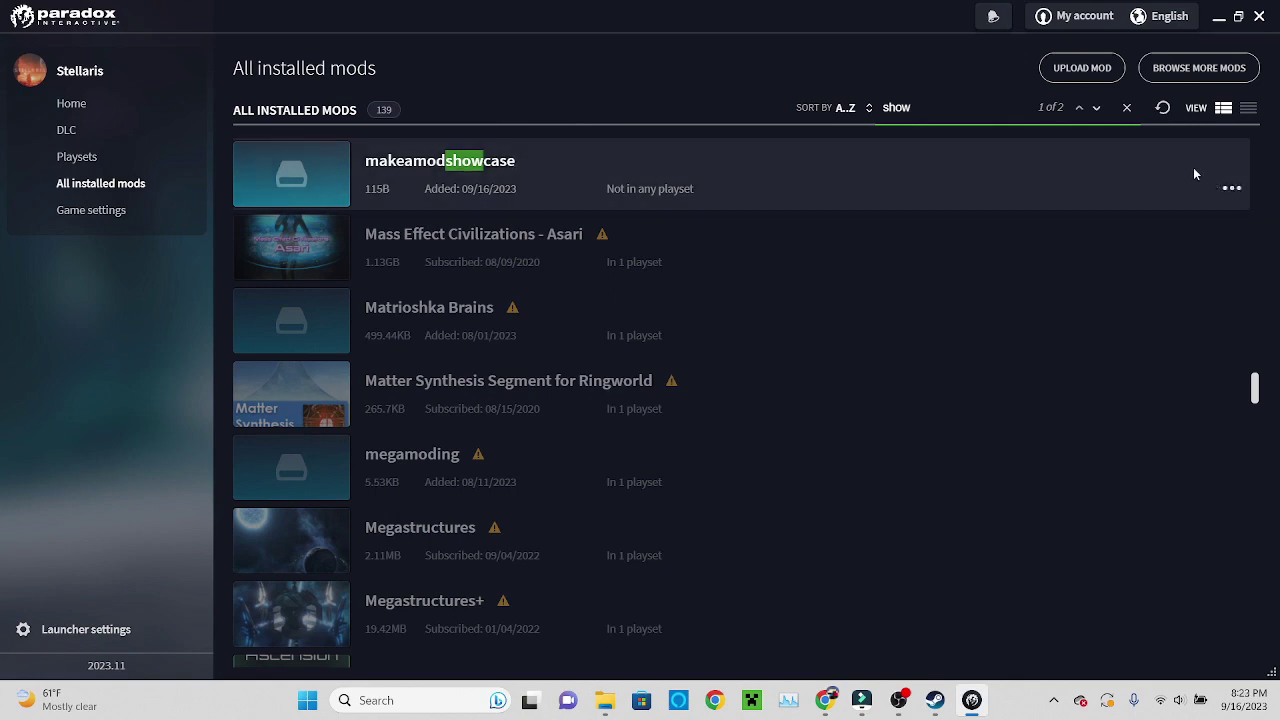
{"action": "left_click", "coordinate": [1095, 110]}
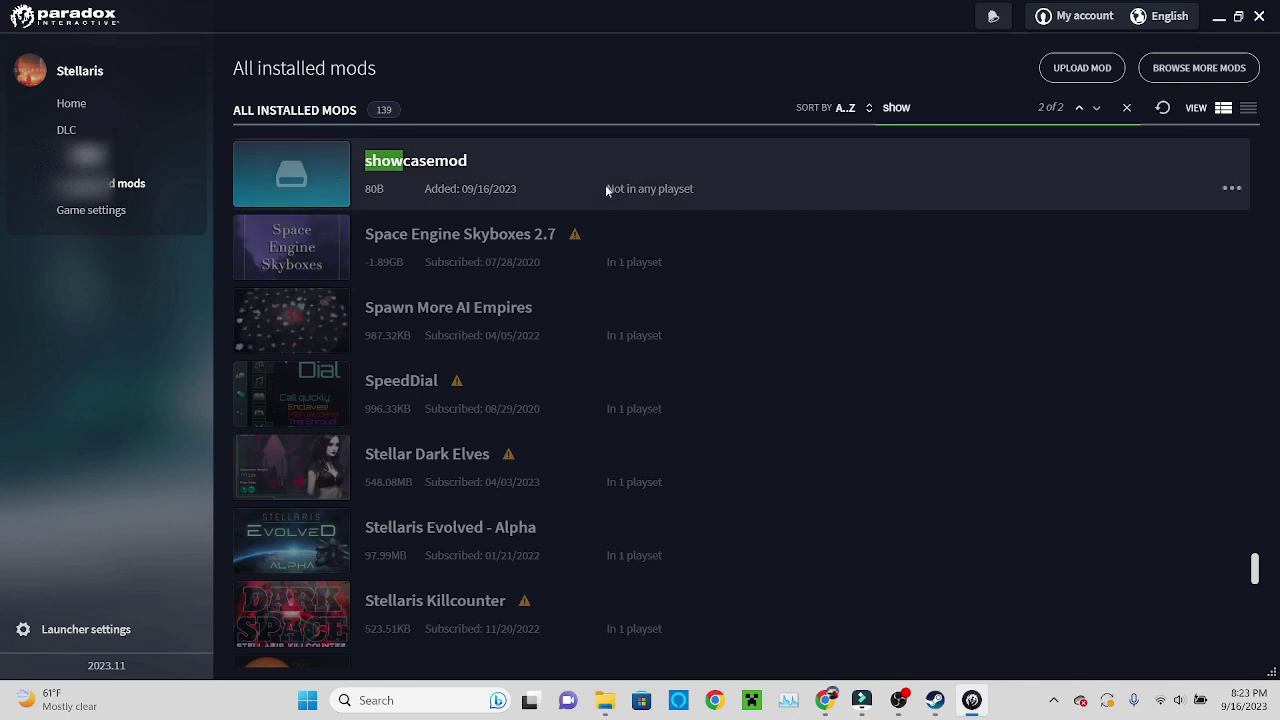
{"action": "scroll", "coordinate": [417, 377], "scroll_direction": "up", "scroll_amount": 3}
{"action": "scroll", "coordinate": [357, 428], "scroll_direction": "down", "scroll_amount": 1}
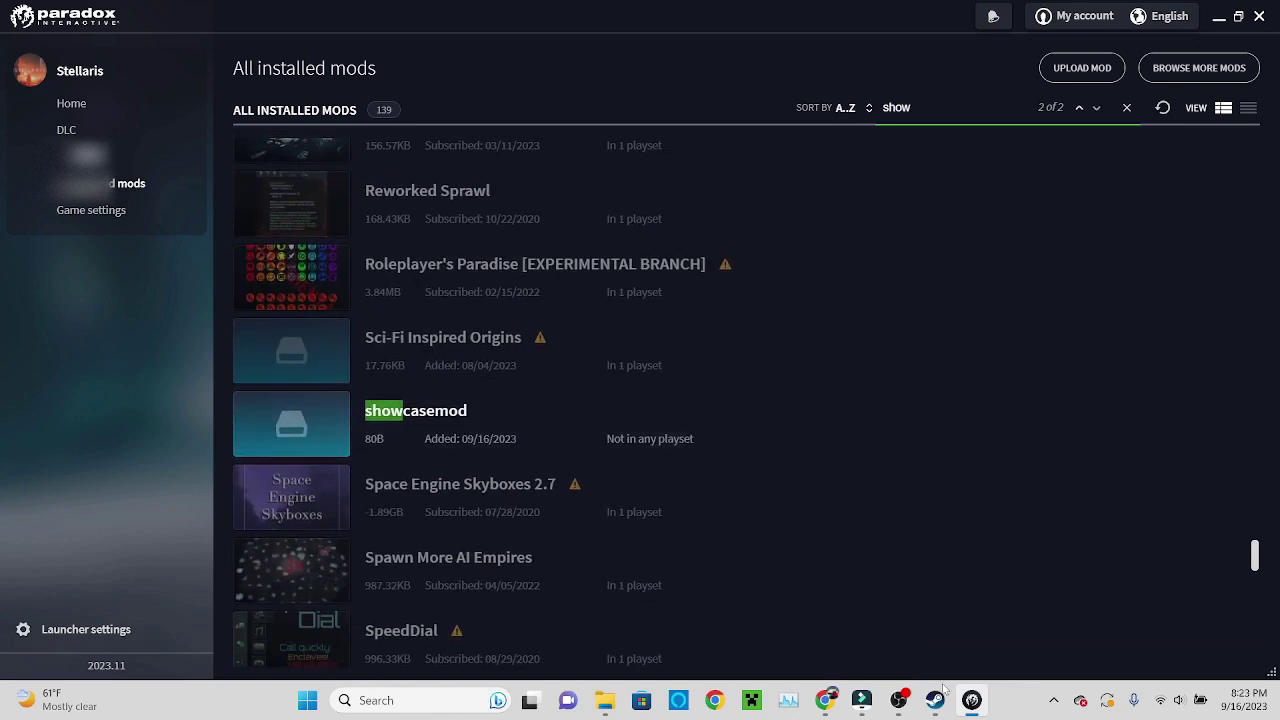
- Browse to Stellaris' mod\showcasemod folder and select its descriptor file
{"action": "mouse_move", "coordinate": [898, 700]}
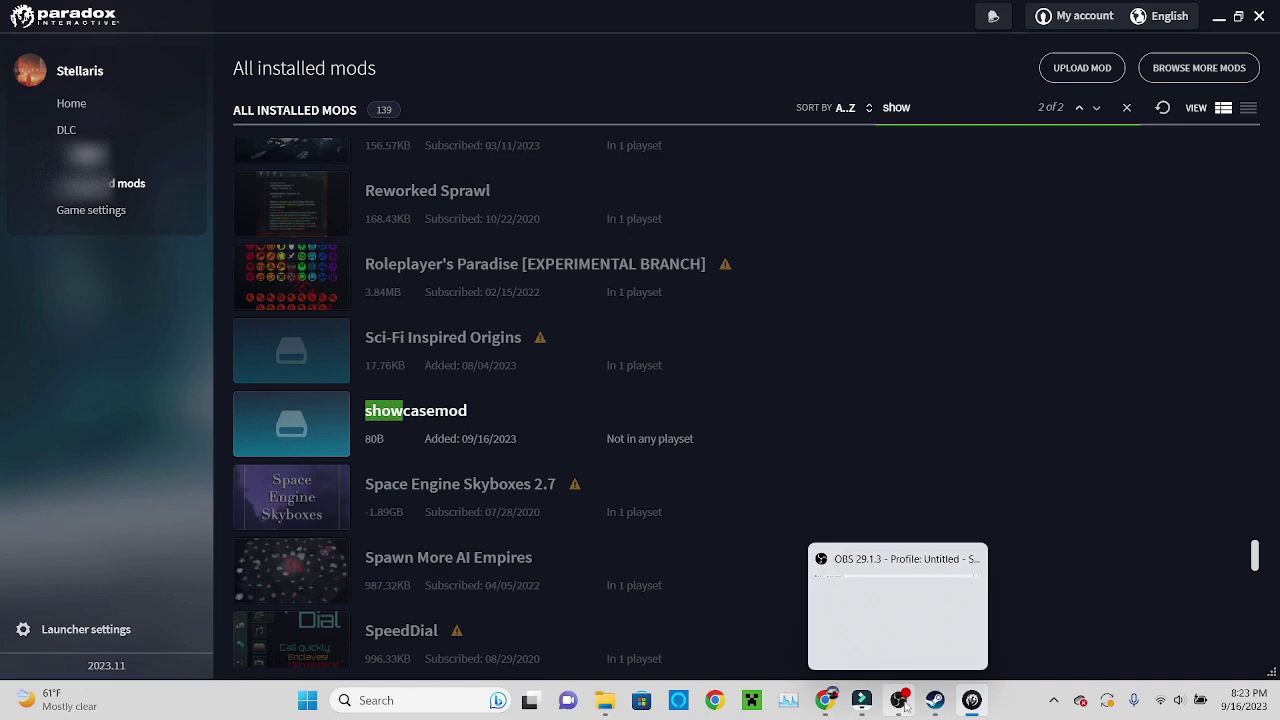
{"action": "left_click", "coordinate": [607, 702]}
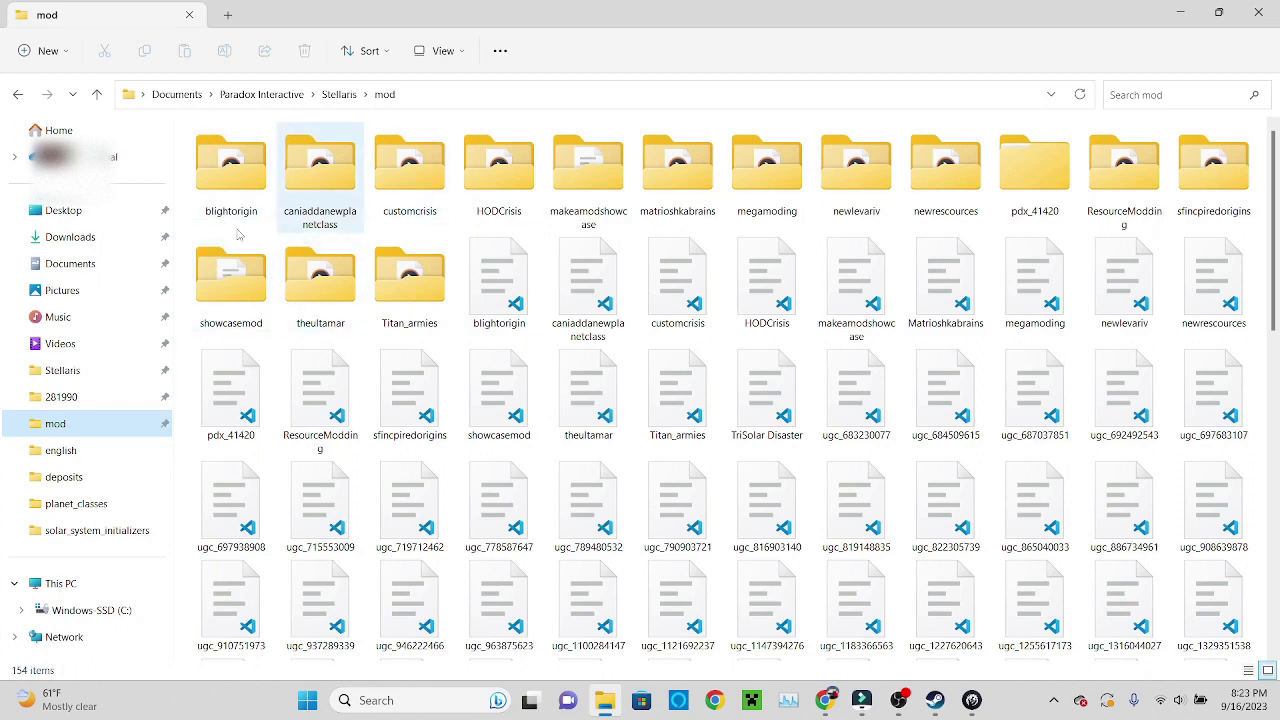
{"action": "scroll", "coordinate": [1036, 510], "scroll_direction": "down", "scroll_amount": 10}
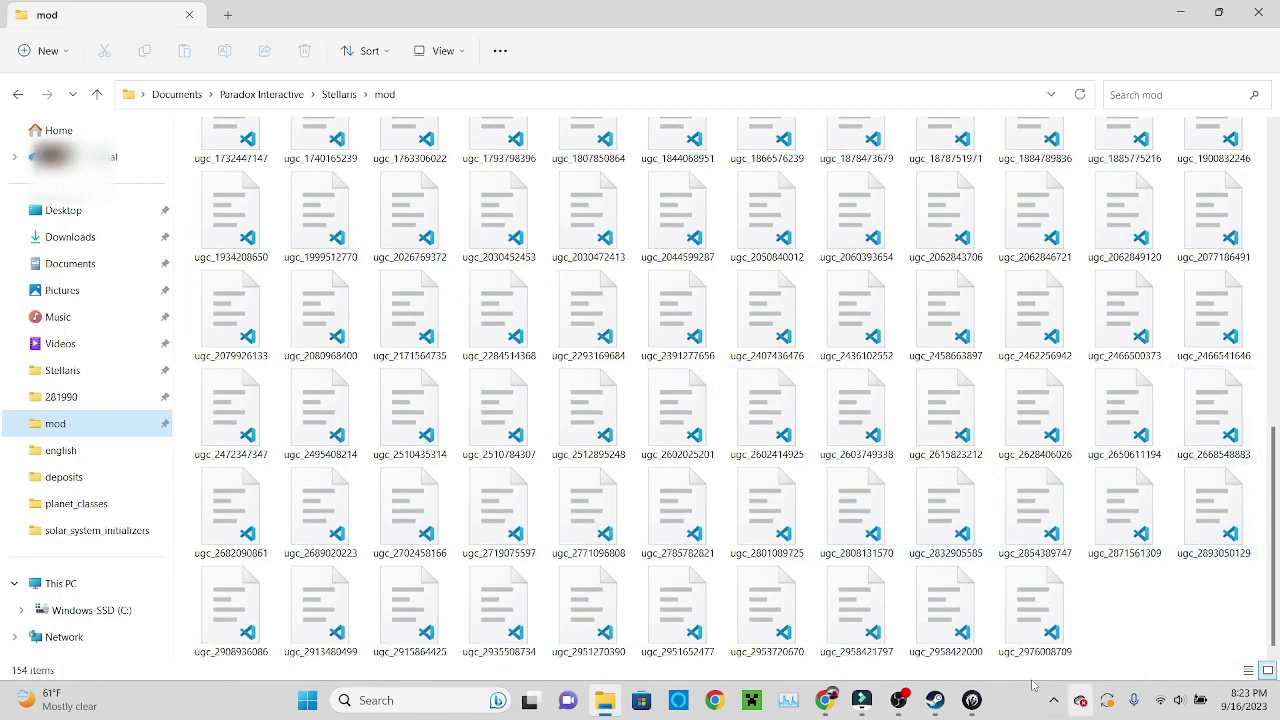
{"action": "scroll", "coordinate": [1276, 485], "scroll_direction": "up", "scroll_amount": 3}
{"action": "scroll", "coordinate": [1276, 485], "scroll_direction": "up", "scroll_amount": 5}
{"action": "scroll", "coordinate": [560, 350], "scroll_direction": "down", "scroll_amount": 7}
{"action": "scroll", "coordinate": [560, 350], "scroll_direction": "up", "scroll_amount": 10}
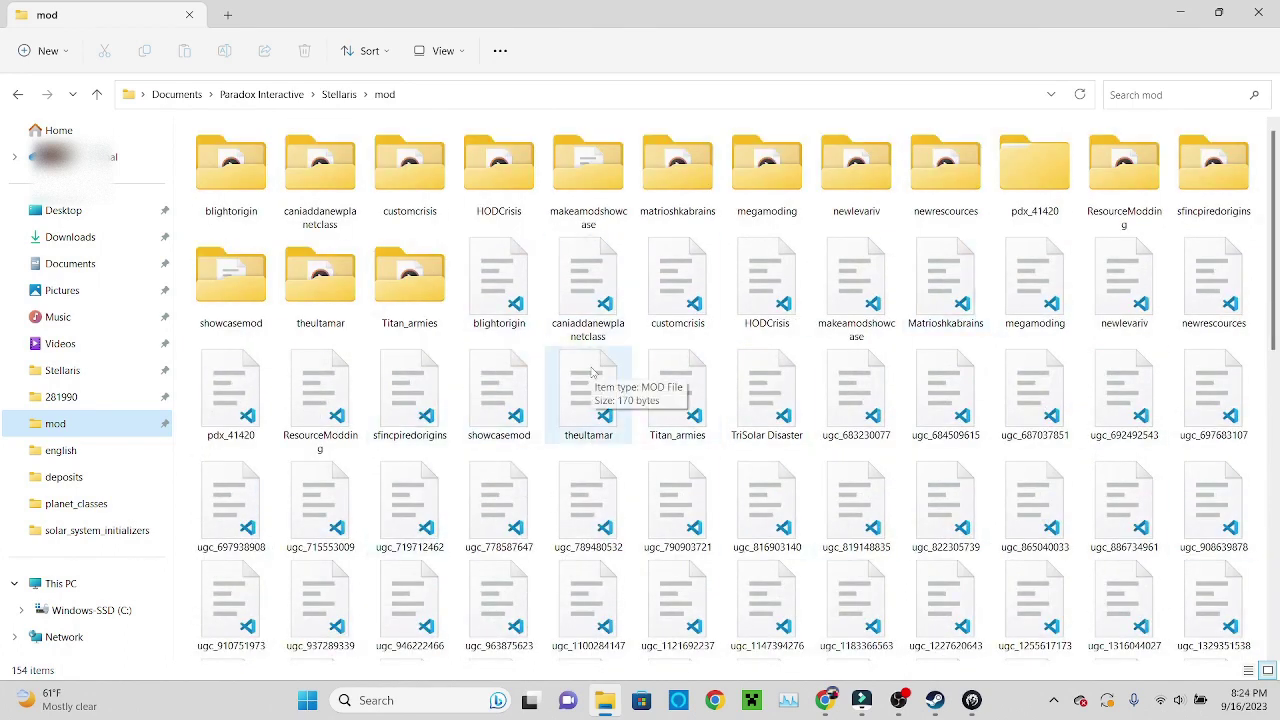
{"action": "double_click", "coordinate": [221, 312]}
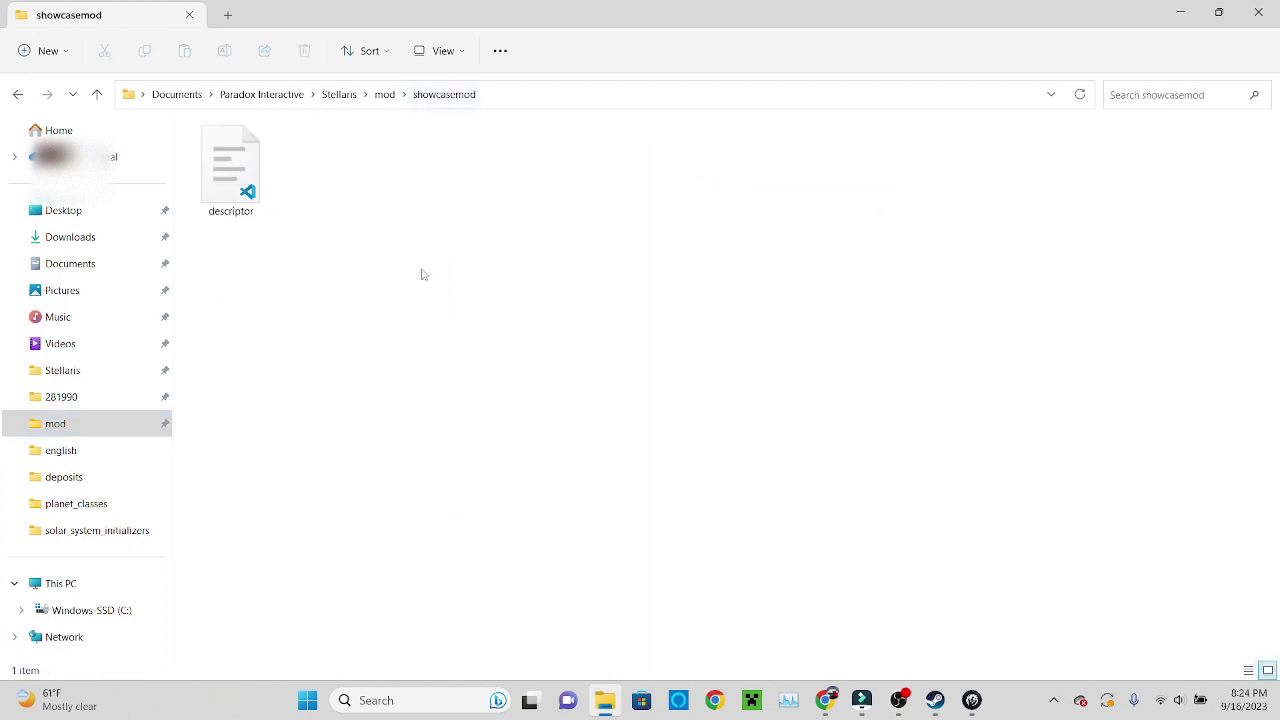
{"action": "left_click", "coordinate": [232, 190]}
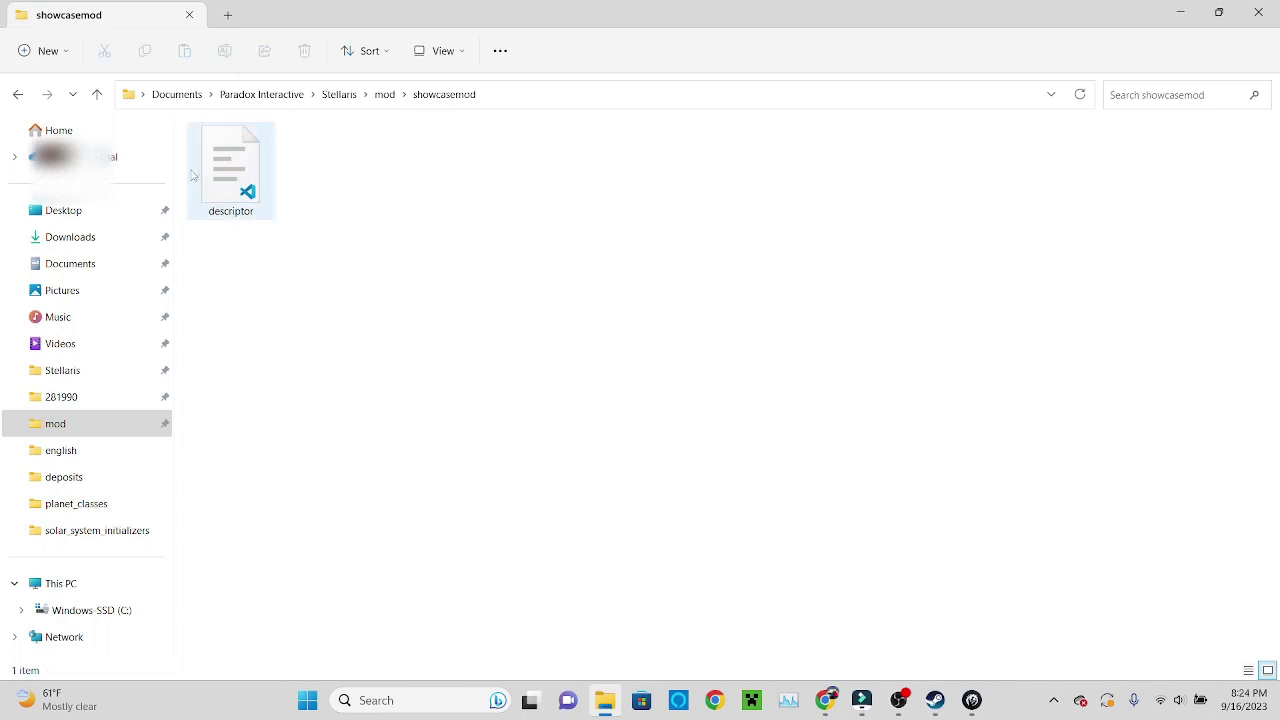
- Open descriptor.mod in Visual Studio Code and select its six lines to review them
{"action": "right_click", "coordinate": [208, 172]}
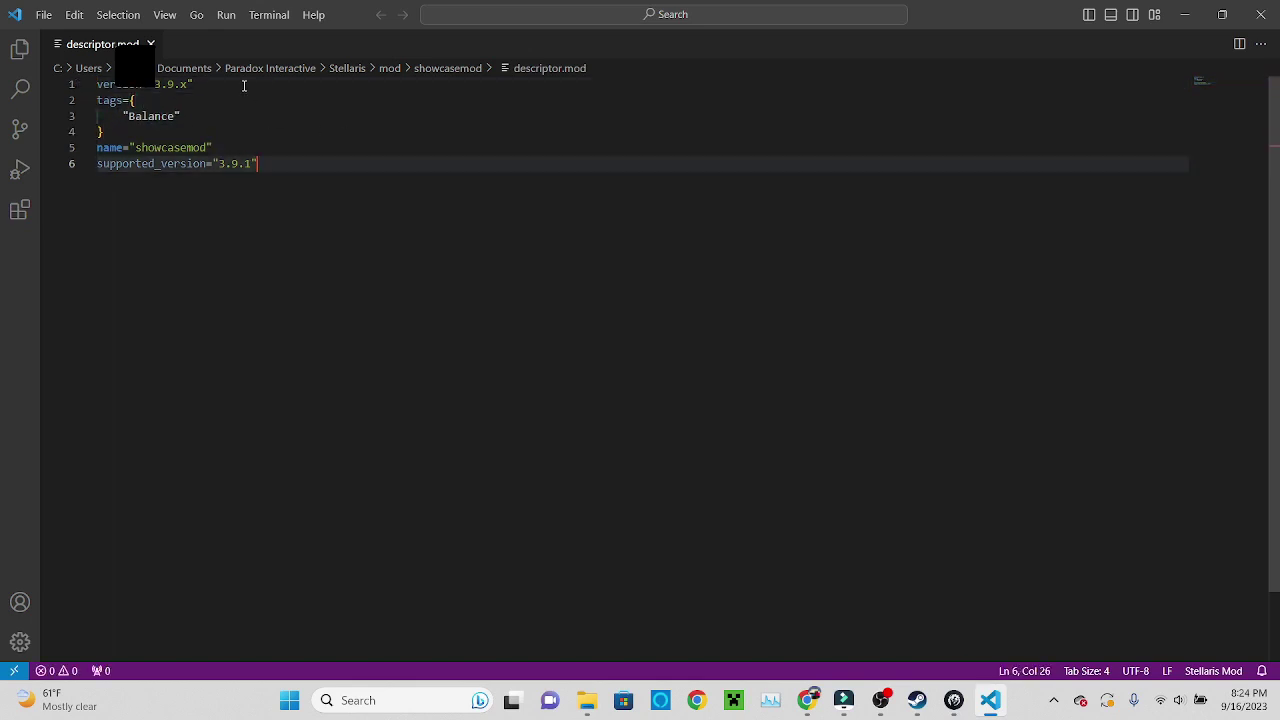
{"action": "left_click_drag", "start_coordinate": [242, 85], "coordinate": [94, 84]}
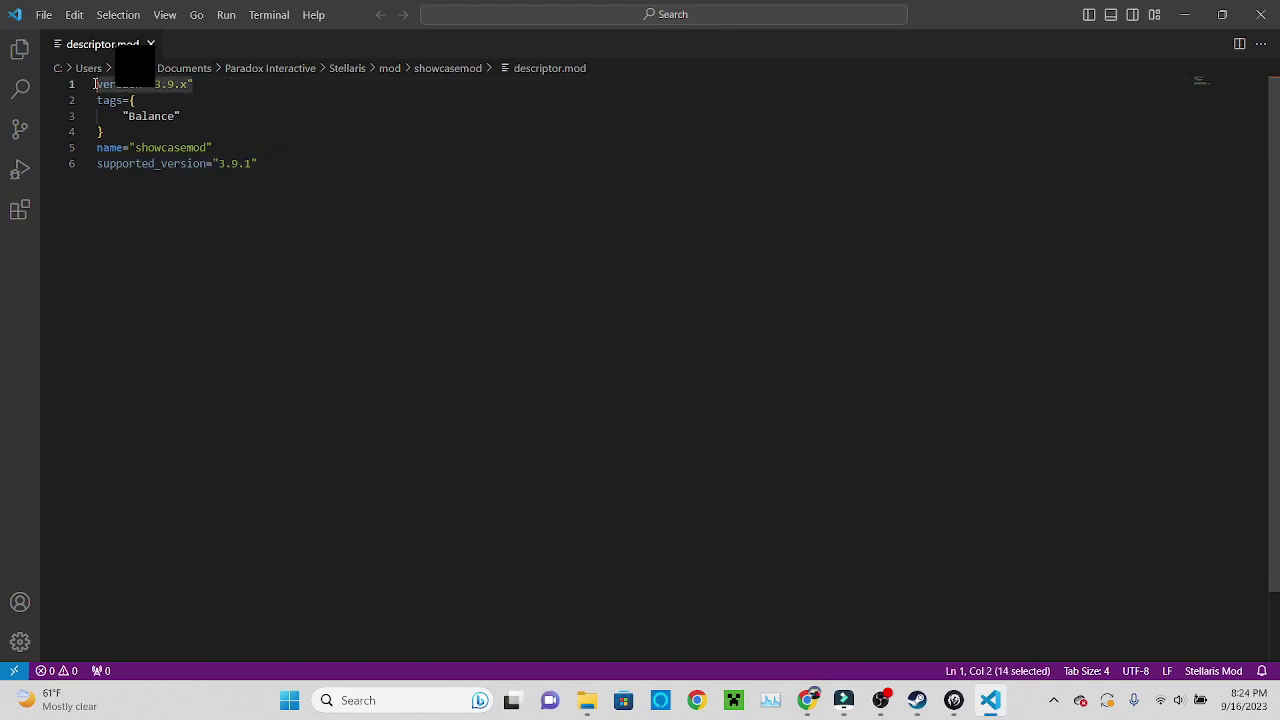
{"action": "left_click", "coordinate": [209, 87]}
{"action": "mouse_move", "coordinate": [290, 165]}
{"action": "left_mouse_down"}
{"action": "mouse_move", "coordinate": [130, 116]}
{"action": "mouse_move", "coordinate": [82, 86]}
{"action": "mouse_move", "coordinate": [310, 170]}
{"action": "mouse_move", "coordinate": [97, 132]}
{"action": "mouse_move", "coordinate": [92, 85]}
{"action": "mouse_move", "coordinate": [92, 166]}
{"action": "mouse_move", "coordinate": [125, 170]}
{"action": "mouse_move", "coordinate": [101, 168]}
{"action": "left_mouse_up"}
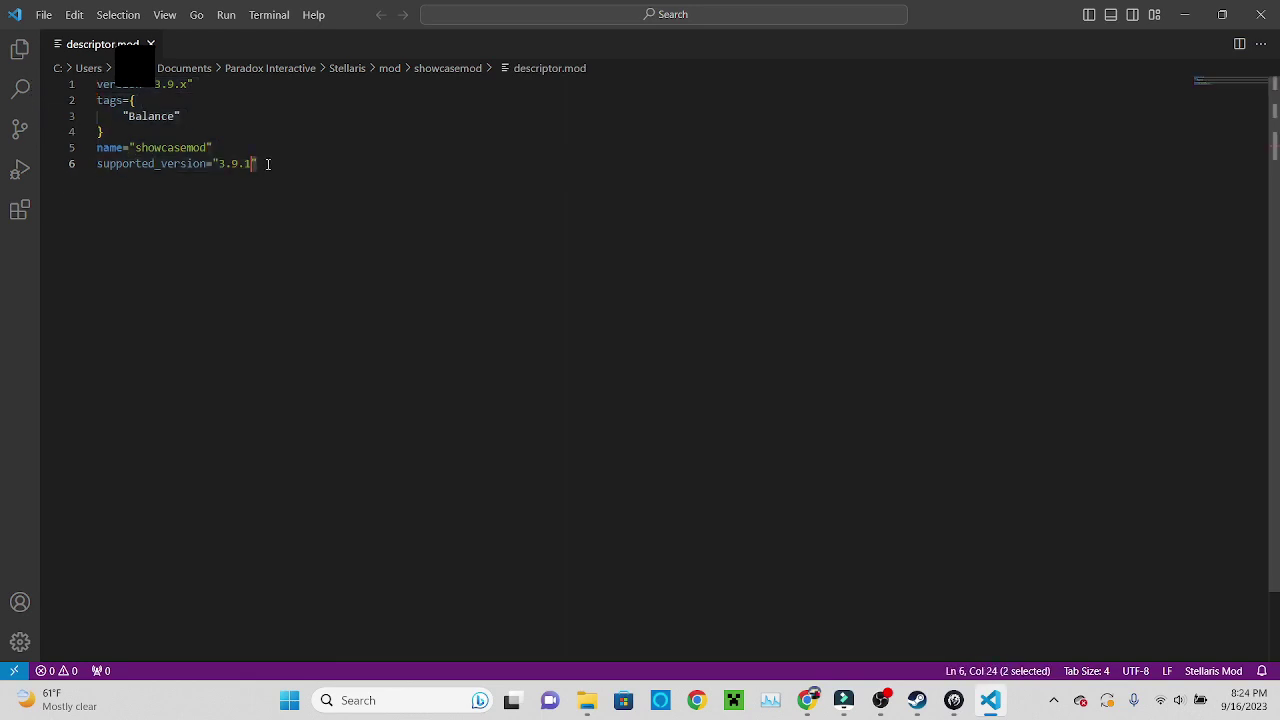
{"action": "mouse_move", "coordinate": [297, 163]}
{"action": "left_mouse_down"}
{"action": "mouse_move", "coordinate": [69, 163]}
{"action": "mouse_move", "coordinate": [83, 163]}
{"action": "mouse_move", "coordinate": [96, 84]}
{"action": "left_mouse_up"}
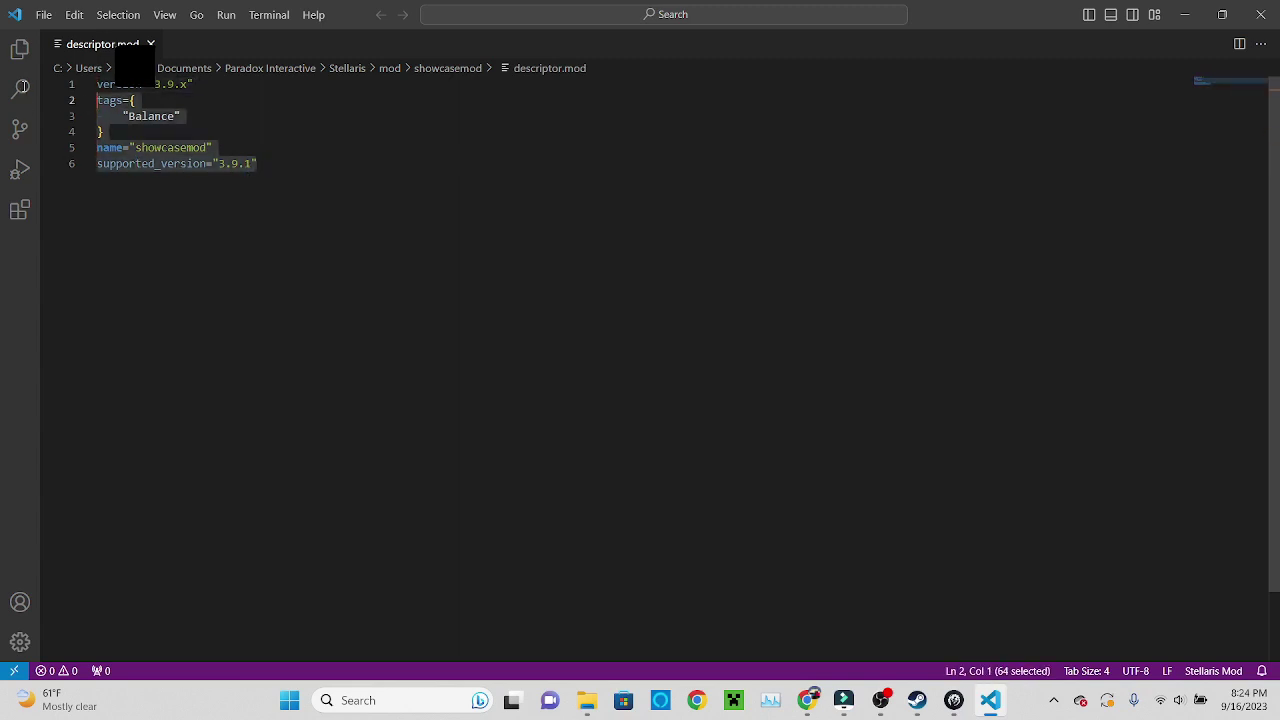
{"action": "left_click", "coordinate": [374, 156]}
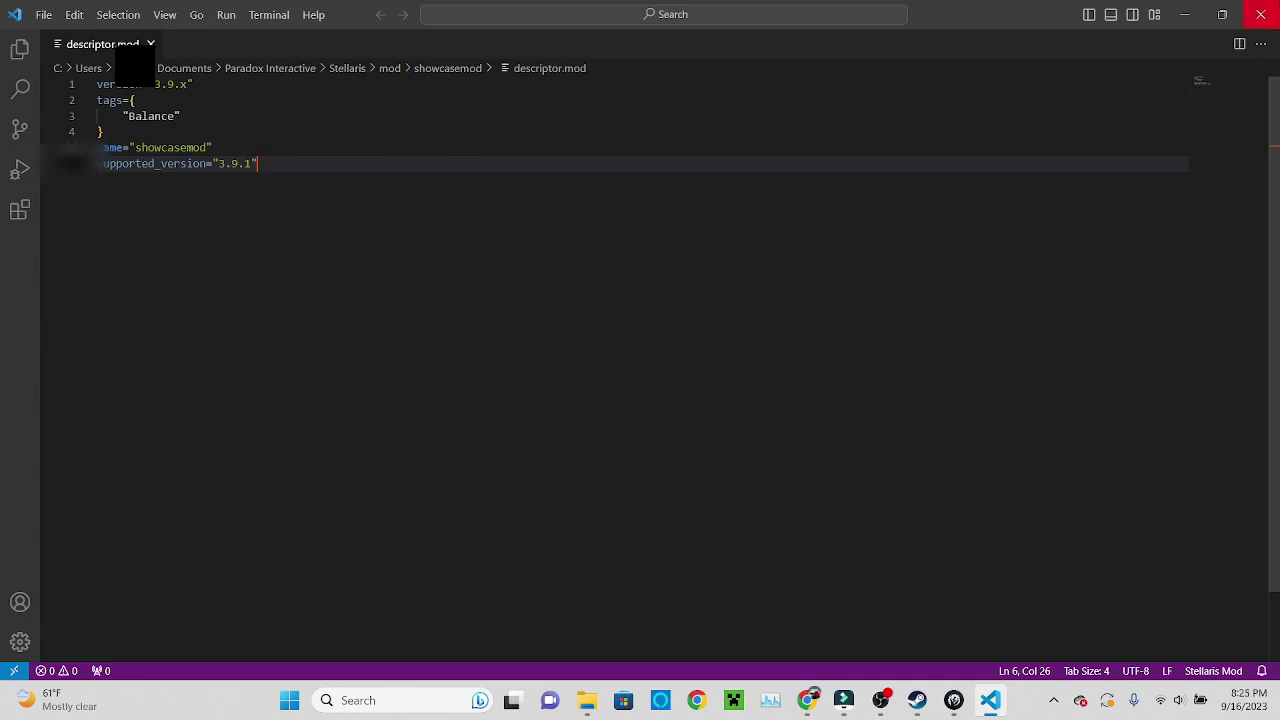
- Close VS Code and open the common folder of the Stellaris game installation
{"action": "left_click", "coordinate": [1260, 14]}
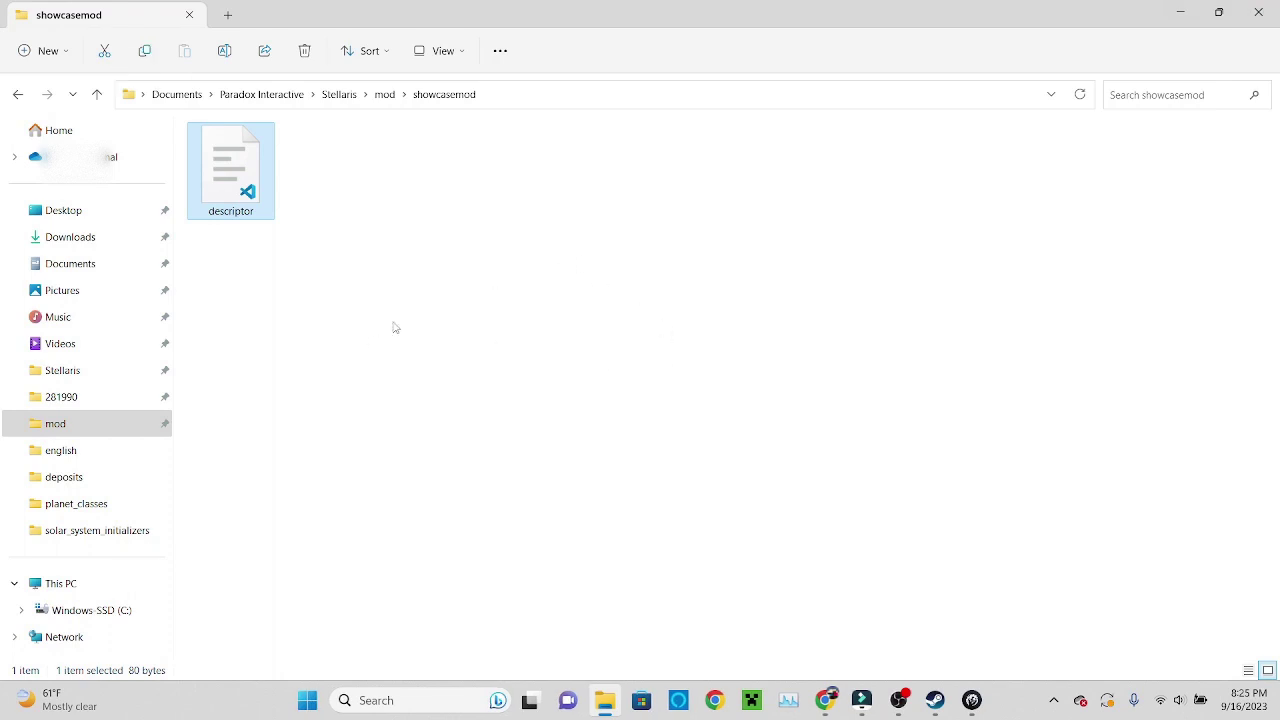
{"action": "left_click", "coordinate": [107, 376]}
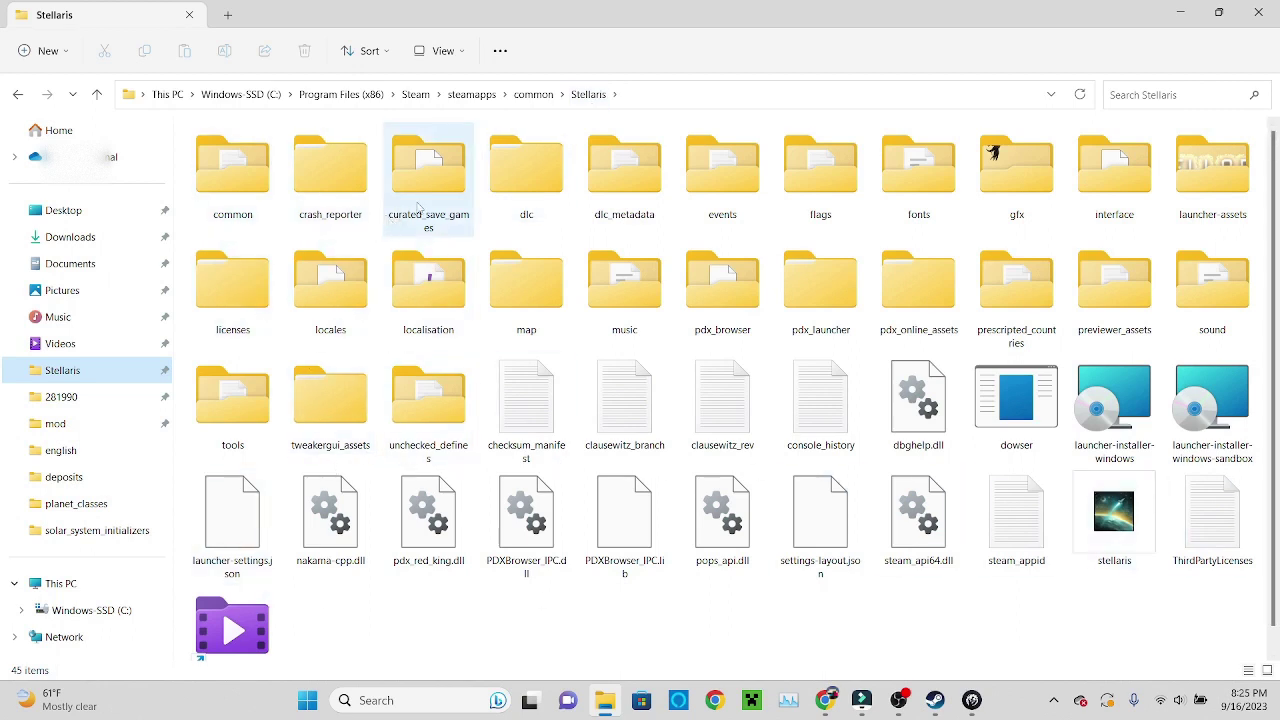
{"action": "double_click", "coordinate": [249, 167]}
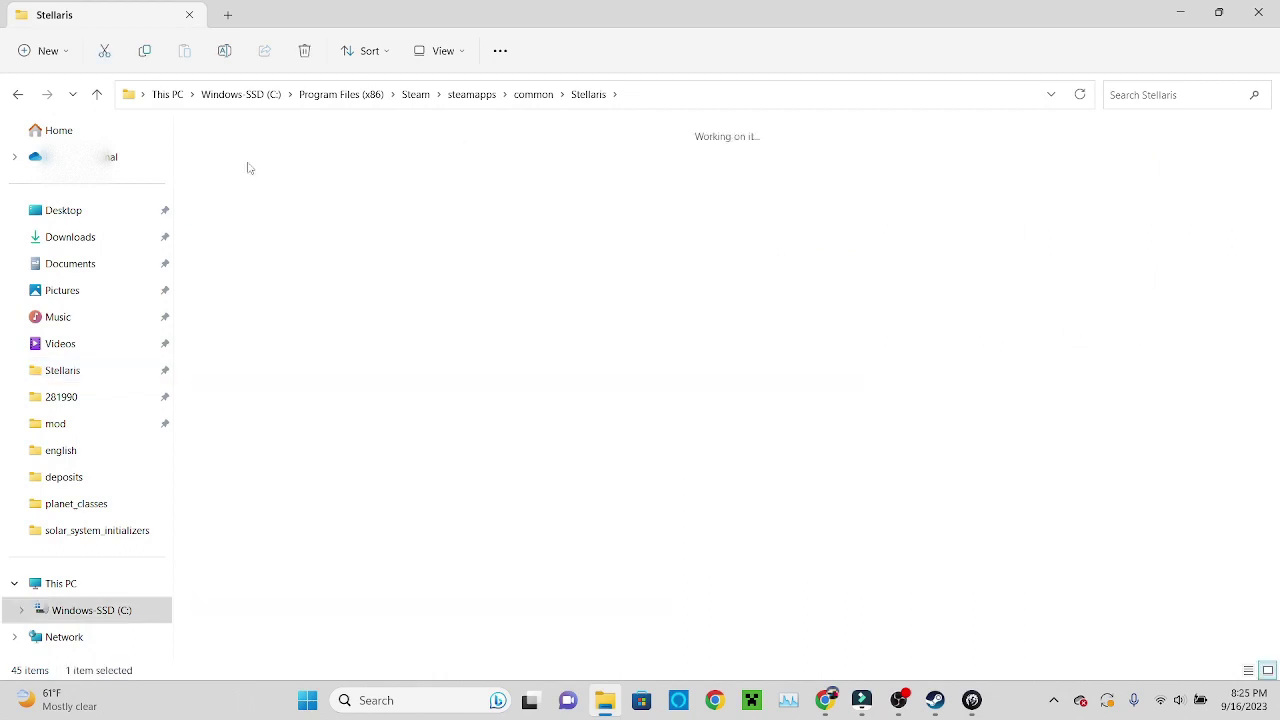
{"action": "scroll", "coordinate": [590, 260], "scroll_direction": "down", "scroll_amount": 10}
{"action": "scroll", "coordinate": [1110, 480], "scroll_direction": "up", "scroll_amount": 10}
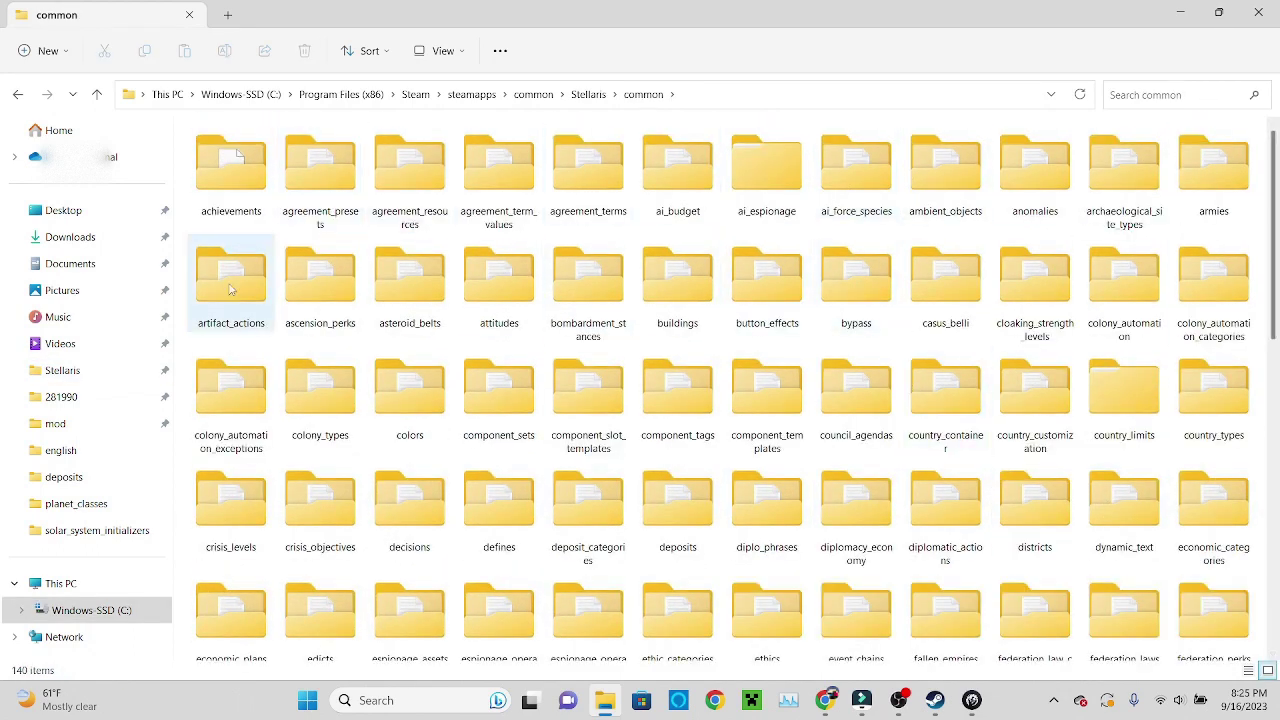
{"action": "scroll", "coordinate": [680, 290], "scroll_direction": "down", "scroll_amount": 10}
{"action": "scroll", "coordinate": [1013, 304], "scroll_direction": "up", "scroll_amount": 7}
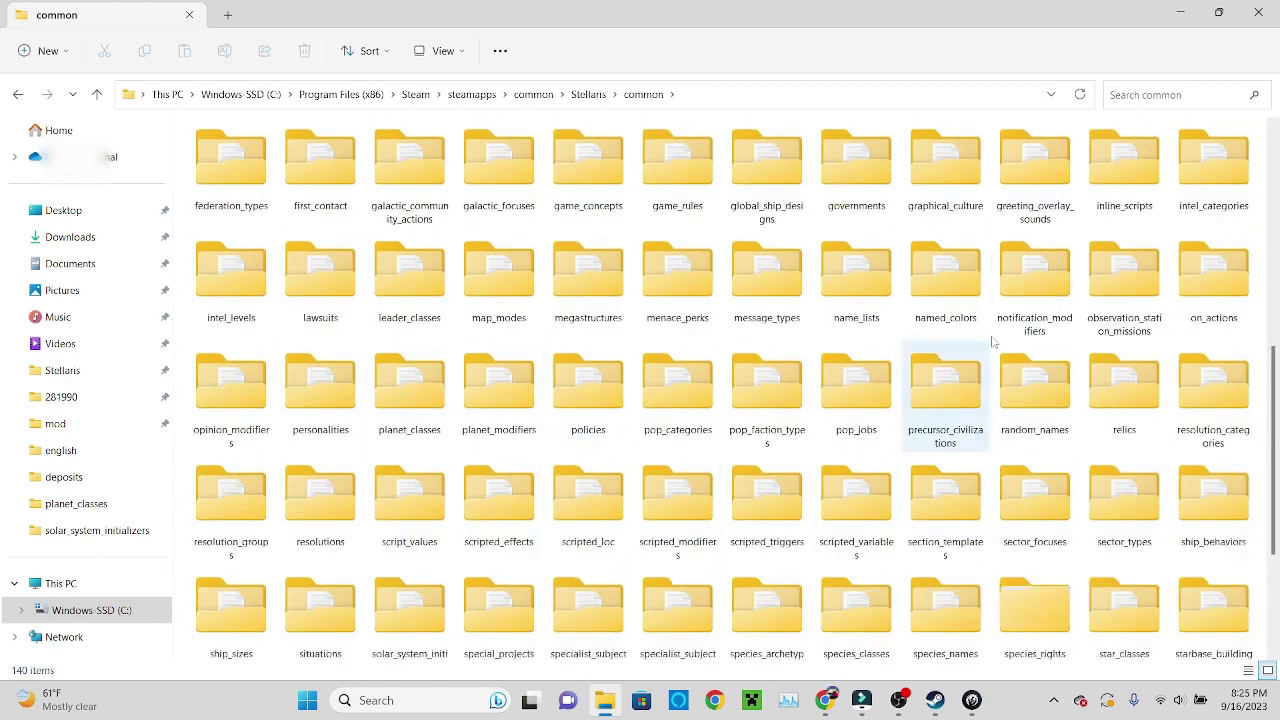
{"action": "scroll", "coordinate": [1013, 304], "scroll_direction": "up", "scroll_amount": 3}
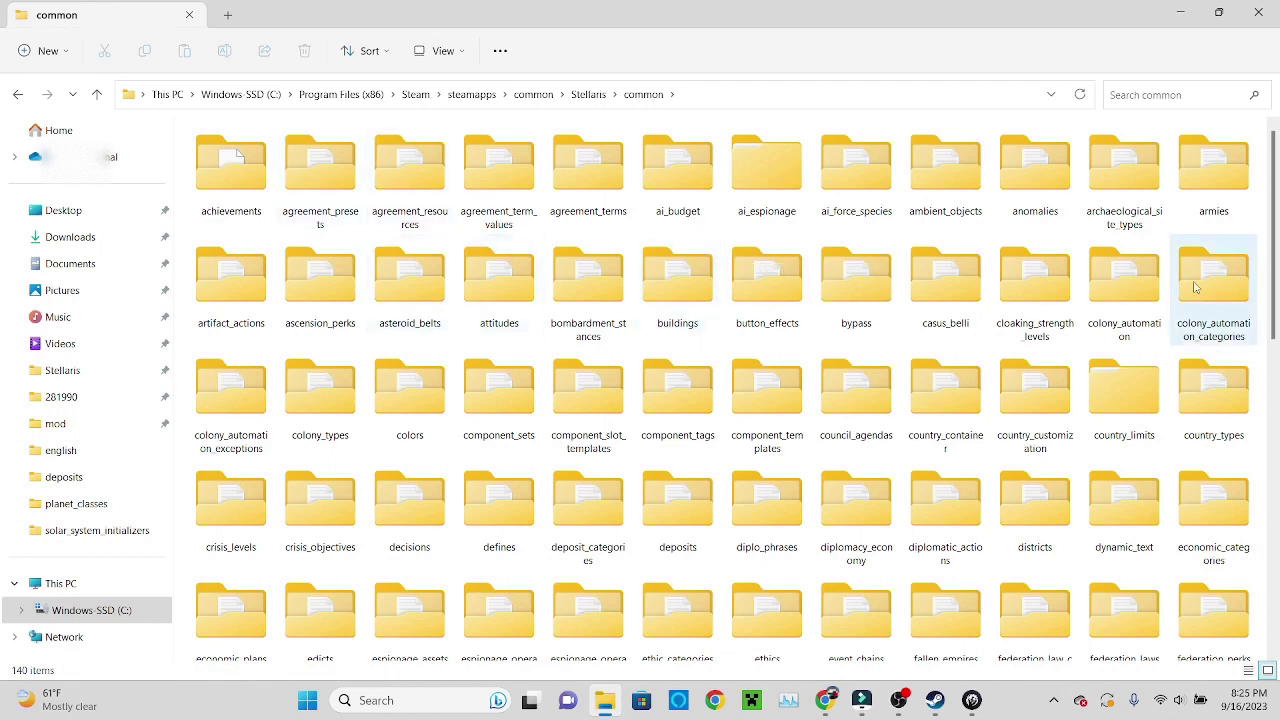
{"action": "double_click", "coordinate": [1190, 187]}
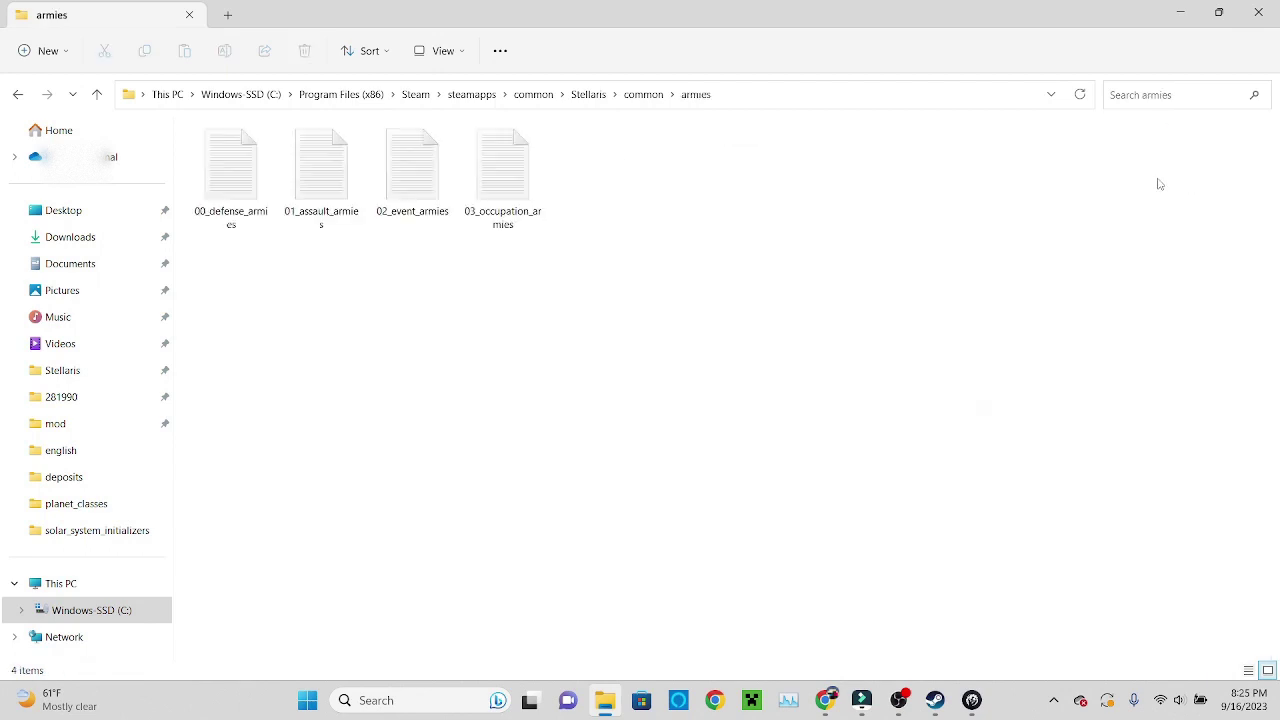
{"action": "double_click", "coordinate": [242, 170]}
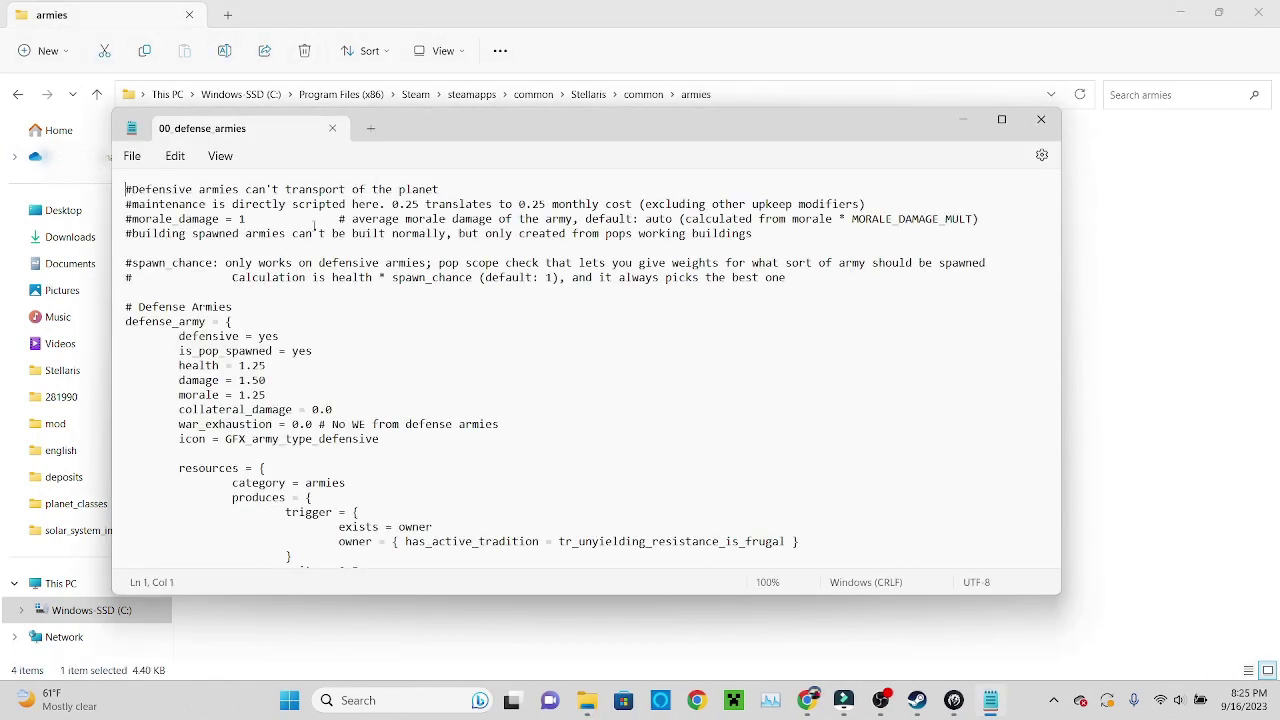
{"action": "scroll", "coordinate": [216, 345], "scroll_direction": "down", "scroll_amount": 8}
{"action": "scroll", "coordinate": [216, 345], "scroll_direction": "down", "scroll_amount": 3}
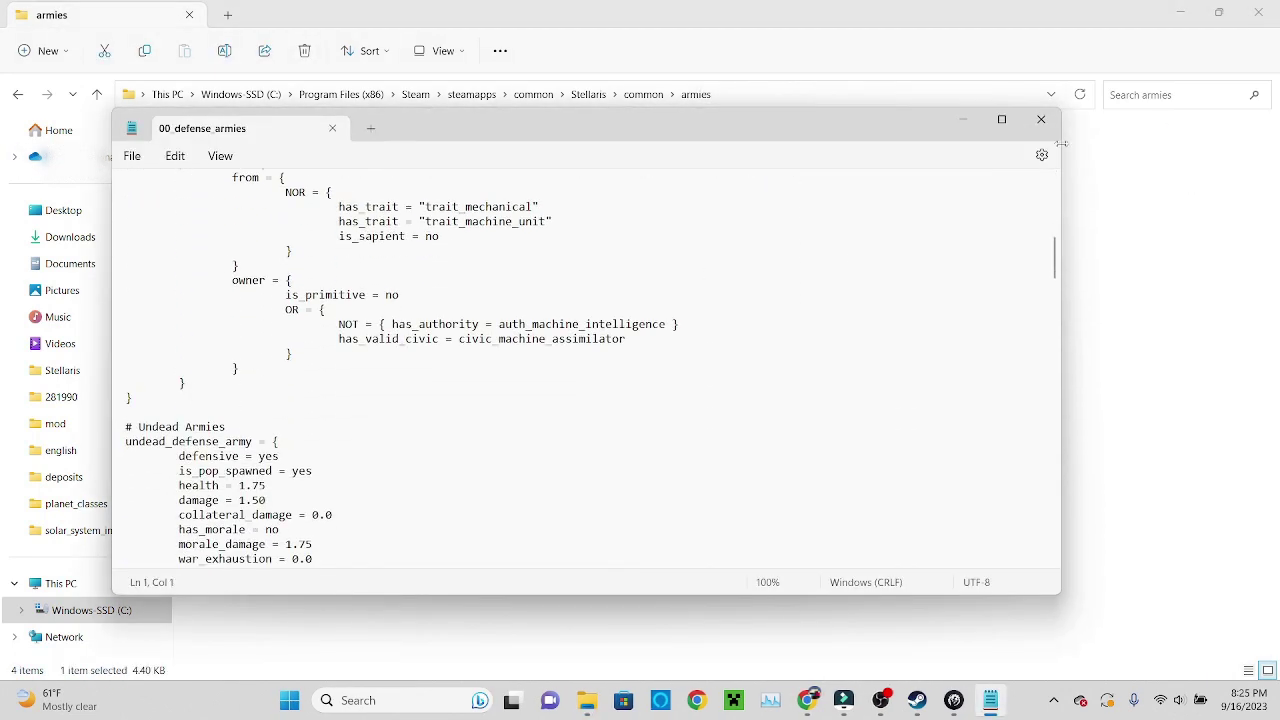
{"action": "left_click", "coordinate": [1041, 119]}
{"action": "key", "text": "alt+Left"}
{"action": "scroll", "coordinate": [871, 278], "scroll_direction": "down", "scroll_amount": 5}
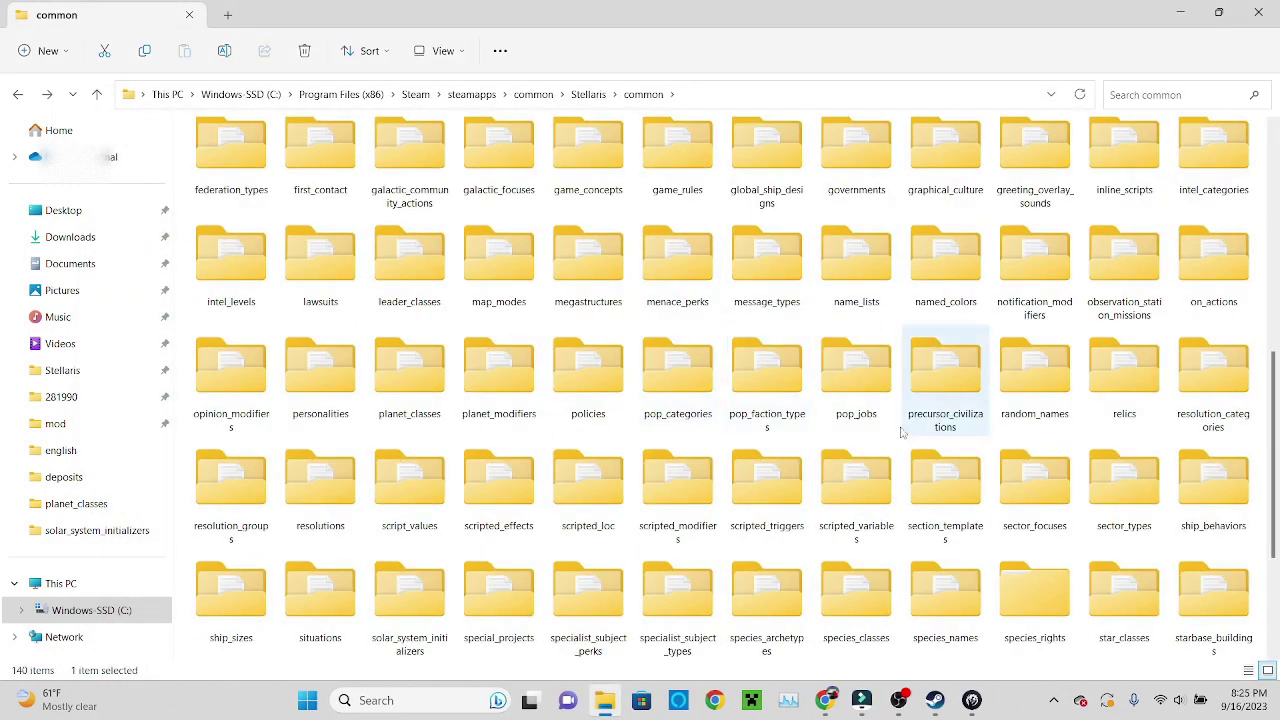
{"action": "left_click", "coordinate": [815, 413]}
{"action": "type", "text": "meg"}
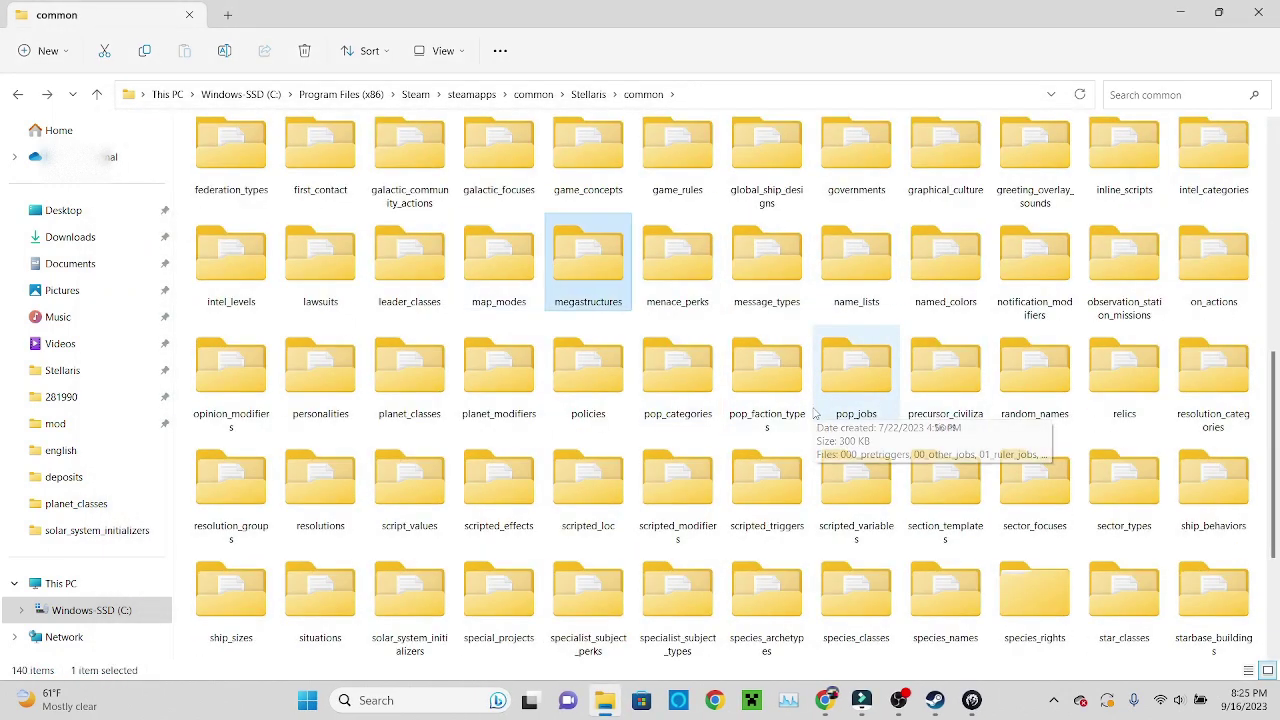
{"action": "key", "text": "Return"}
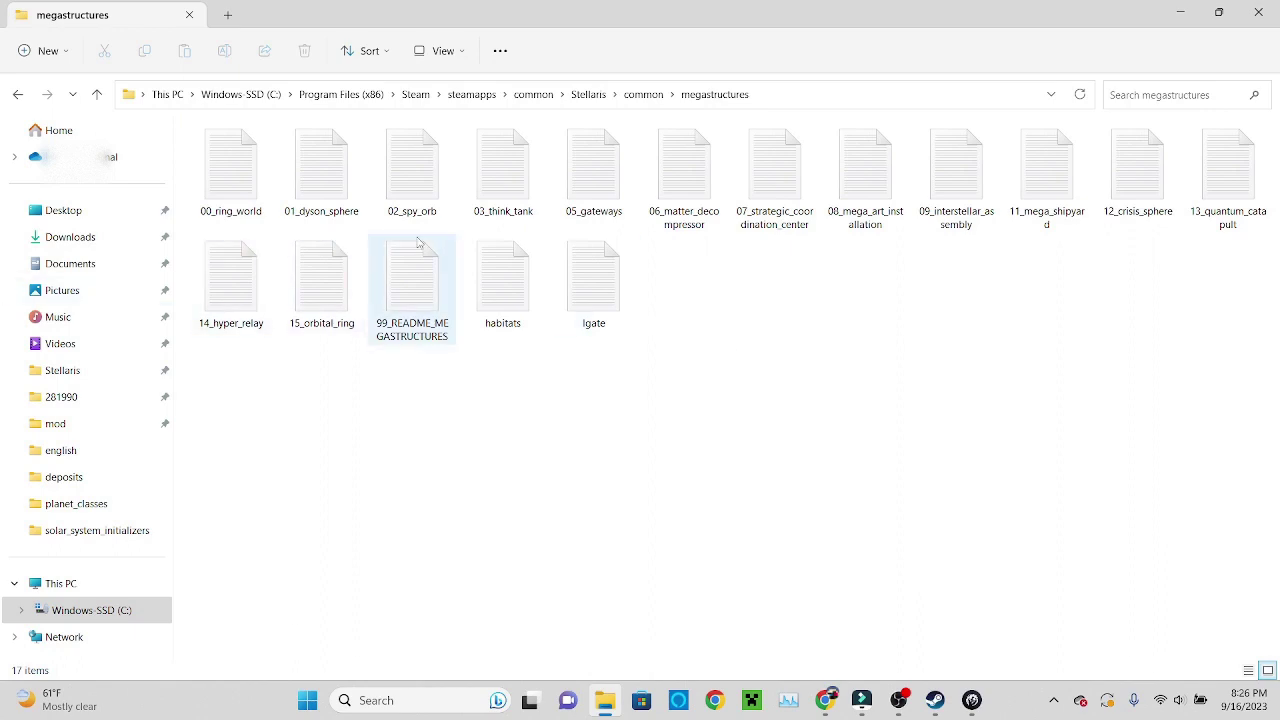
{"action": "double_click", "coordinate": [230, 165]}
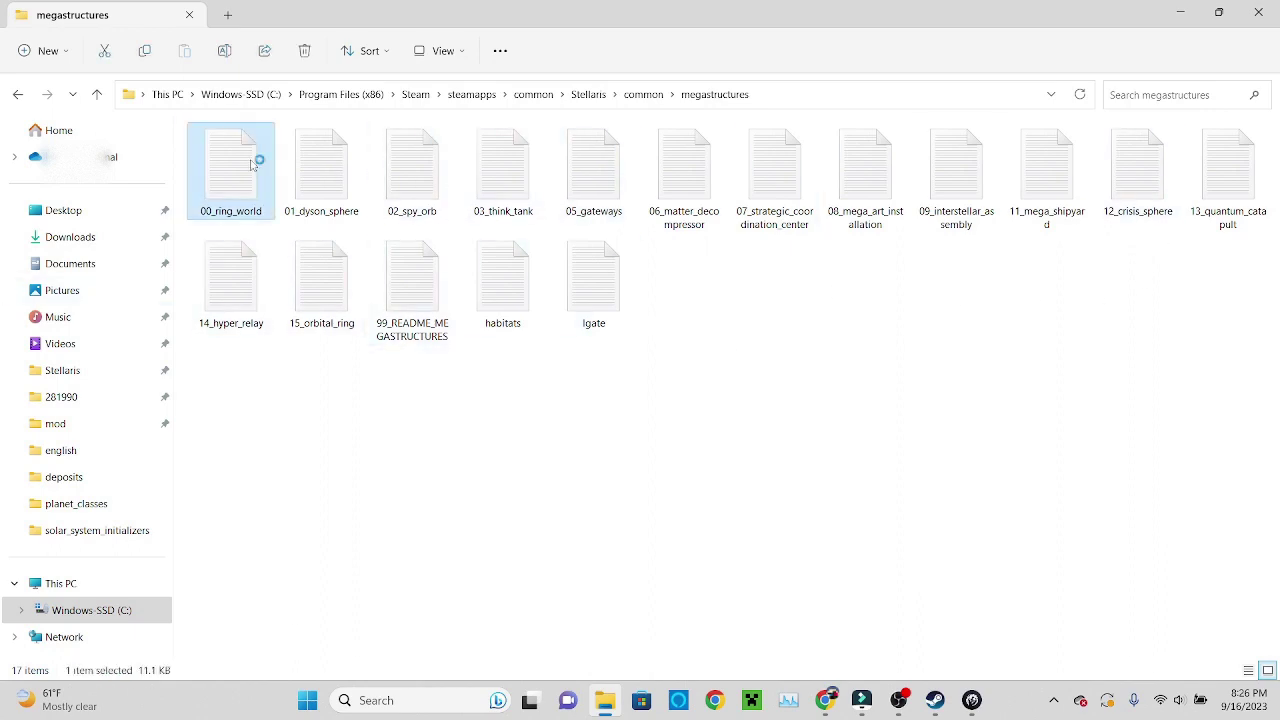
{"action": "scroll", "coordinate": [538, 264], "scroll_direction": "down", "scroll_amount": 15}
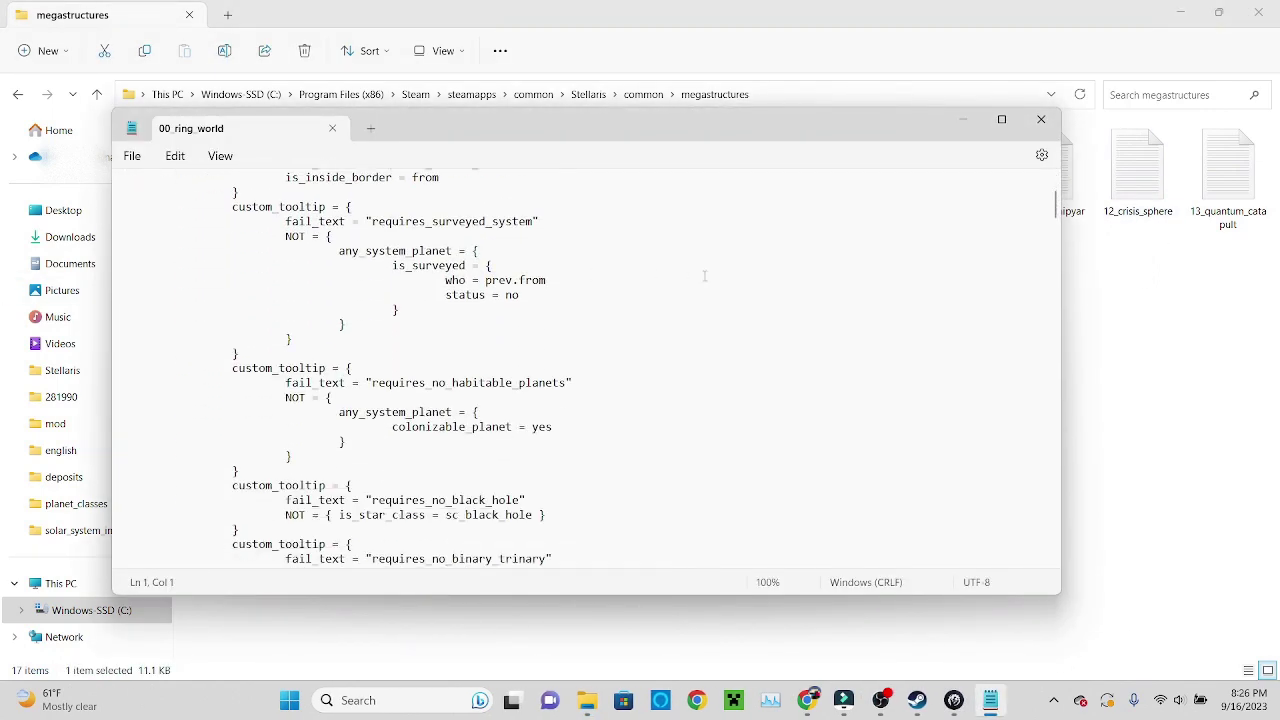
- Close the ring world file, peek into war_goals, and return to the Stellaris game folder
{"action": "left_click", "coordinate": [1040, 118]}
{"action": "key", "text": "alt+Left"}
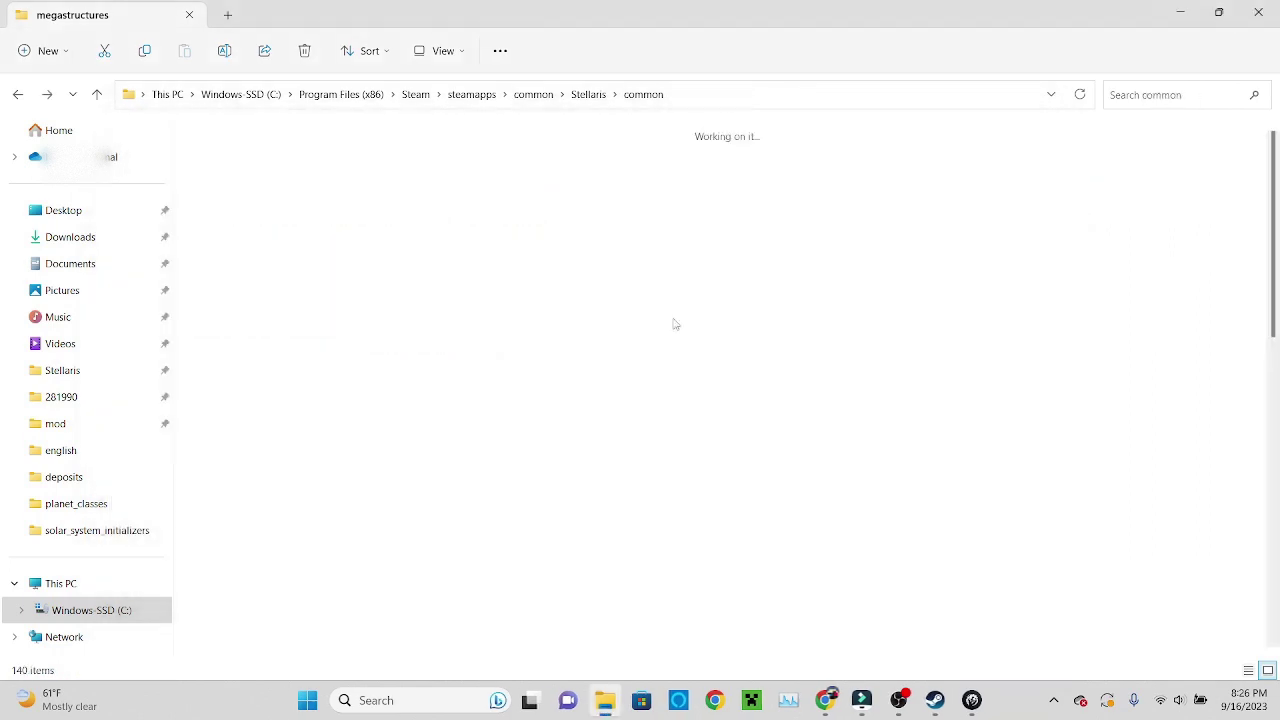
{"action": "double_click", "coordinate": [556, 605]}
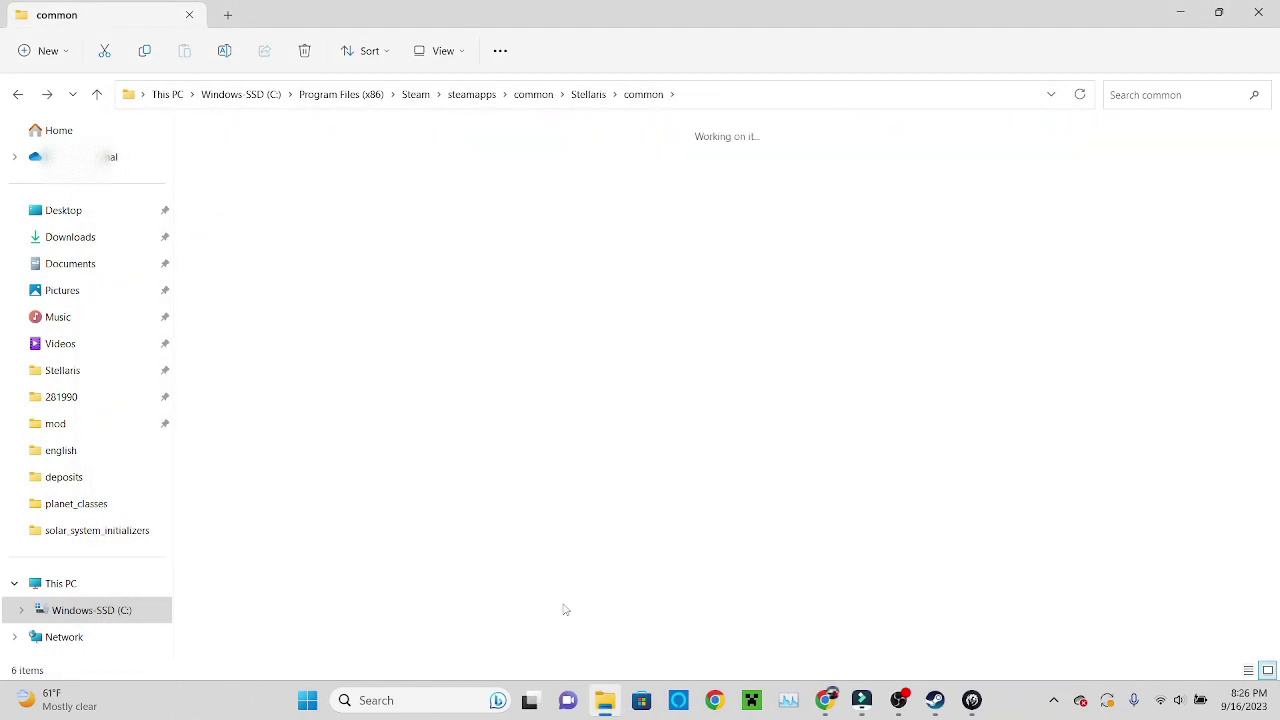
{"action": "key", "text": "alt+Left"}
{"action": "scroll", "coordinate": [640, 270], "scroll_direction": "up", "scroll_amount": 15}
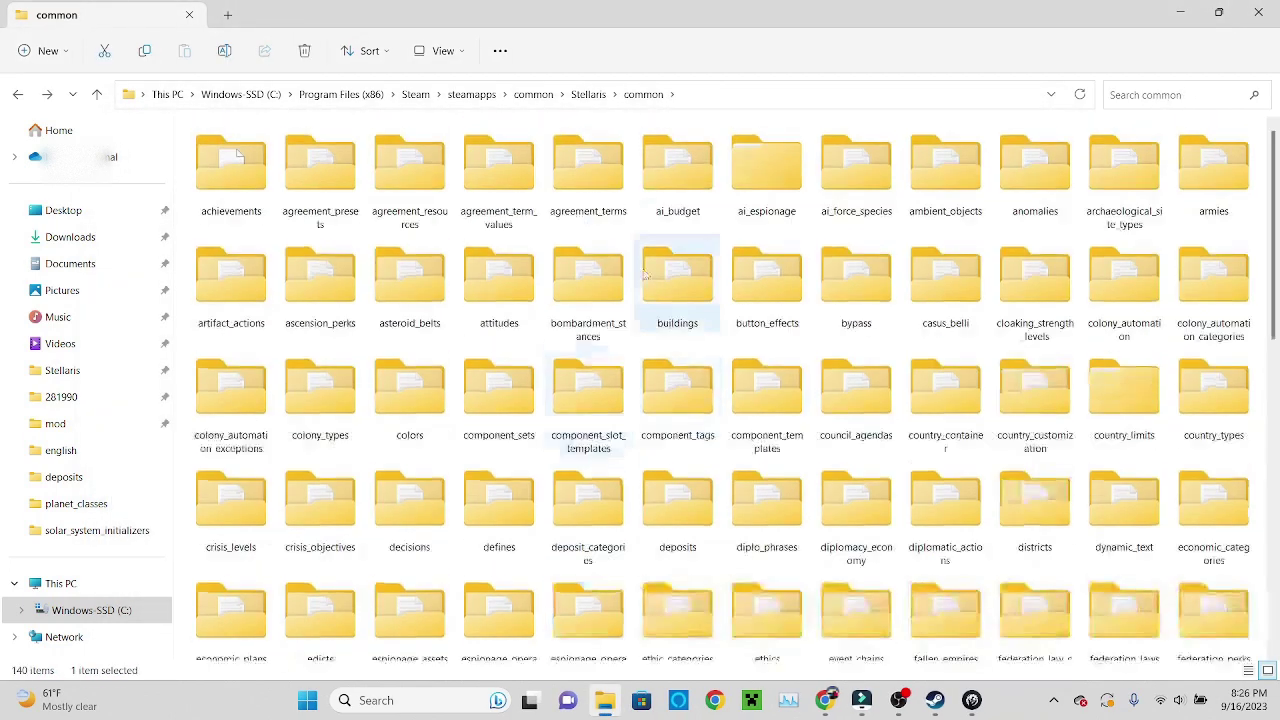
{"action": "key", "text": "alt+Up"}
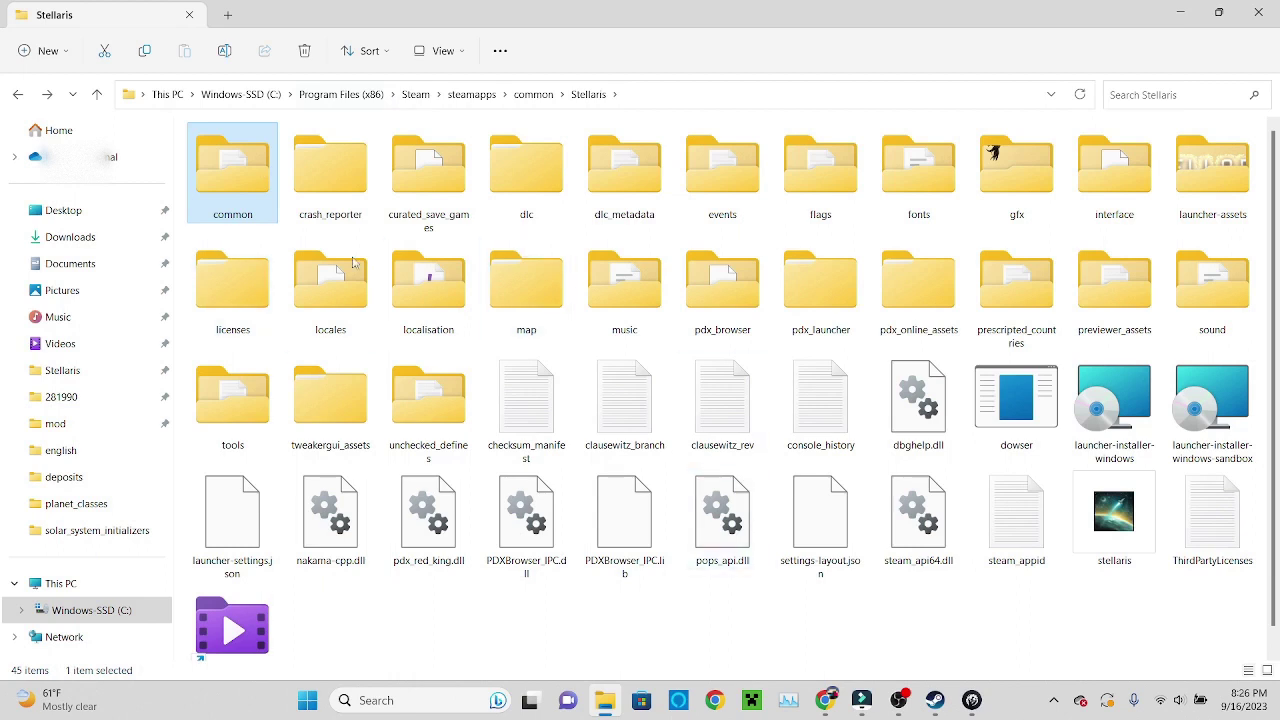
- Look over the localisation, gfx, interface and events folders, then open workshop folder 281990
{"action": "left_click", "coordinate": [428, 293]}
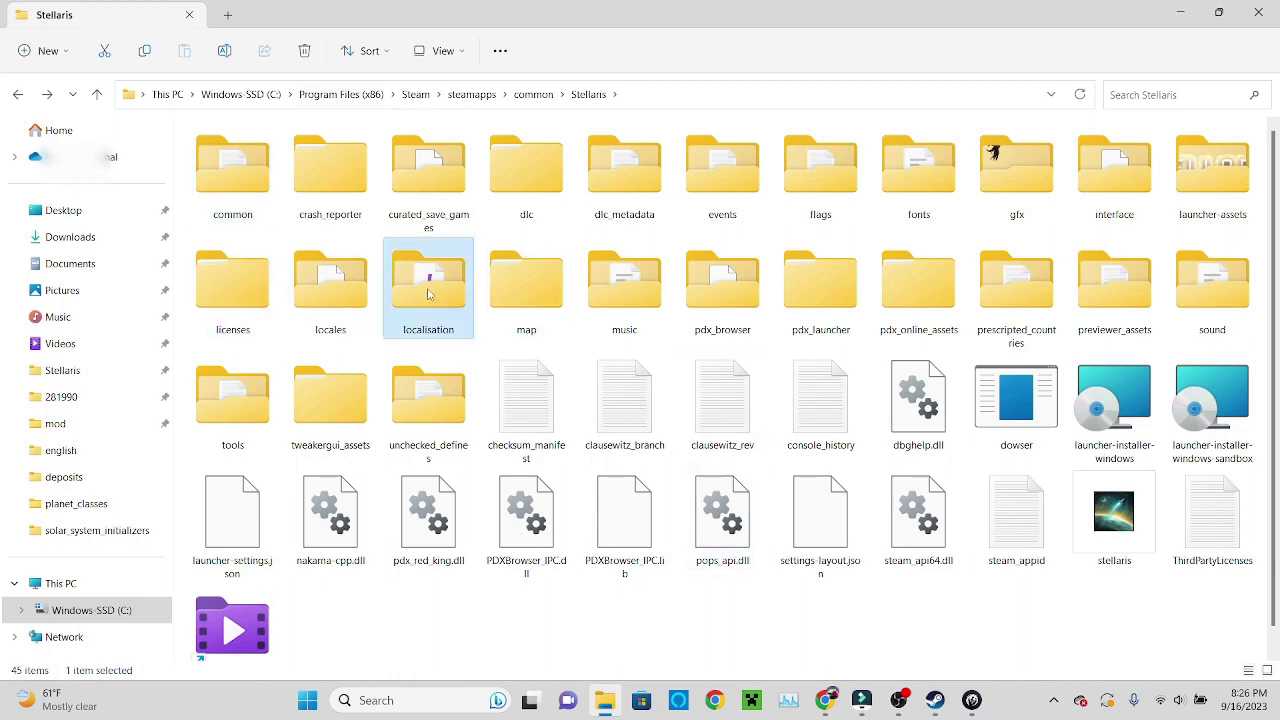
{"action": "left_click", "coordinate": [1031, 165]}
{"action": "left_click", "coordinate": [1132, 164]}
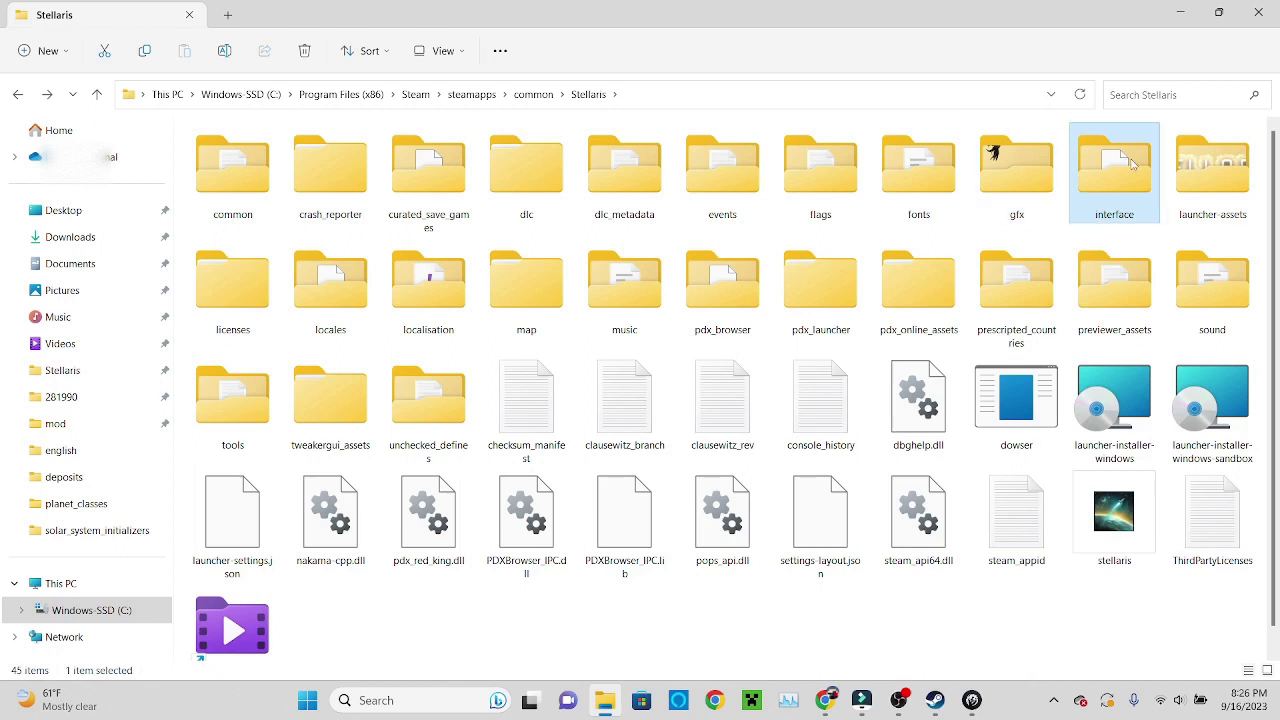
{"action": "left_click", "coordinate": [714, 179]}
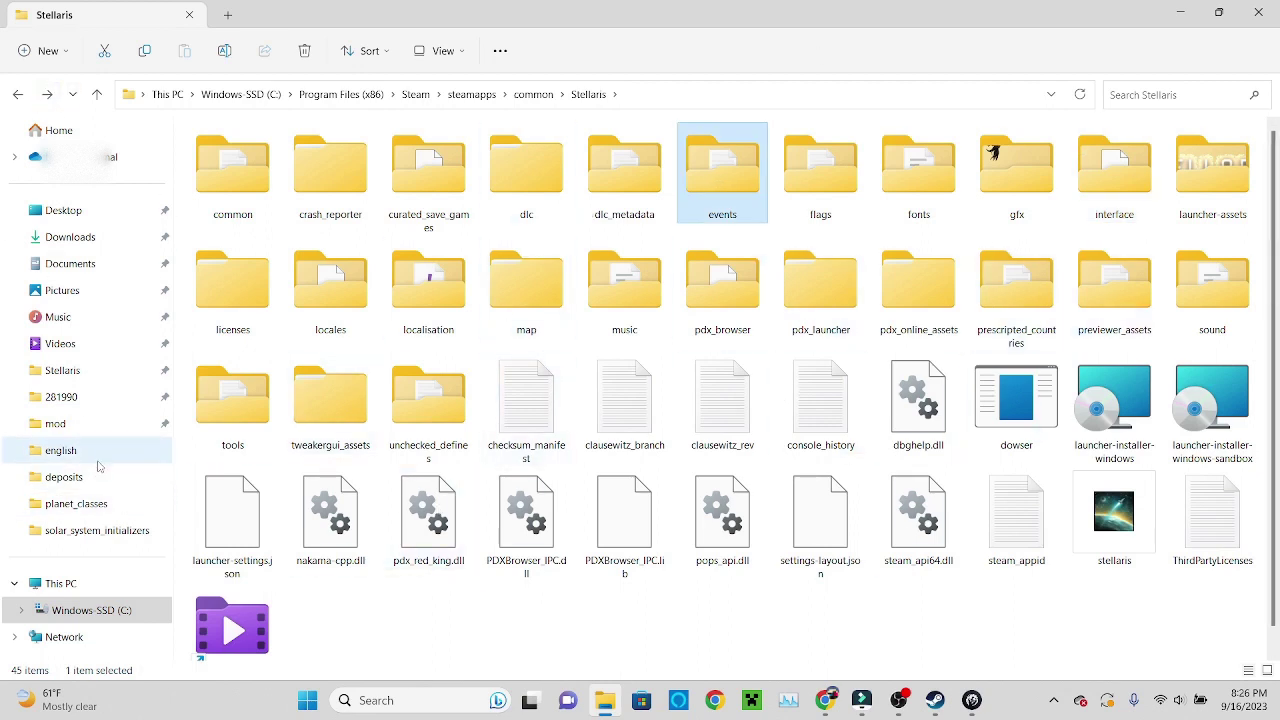
{"action": "left_click", "coordinate": [86, 401]}
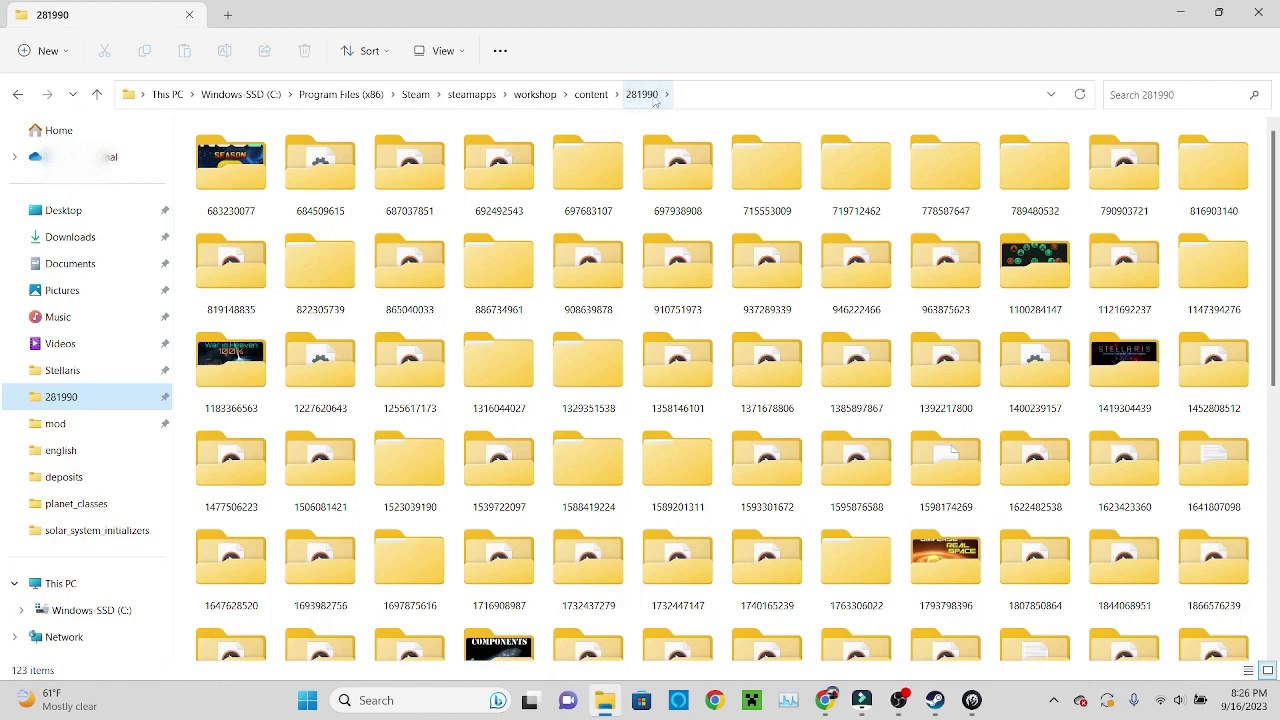
{"action": "scroll", "coordinate": [894, 194], "scroll_direction": "down", "scroll_amount": 5}
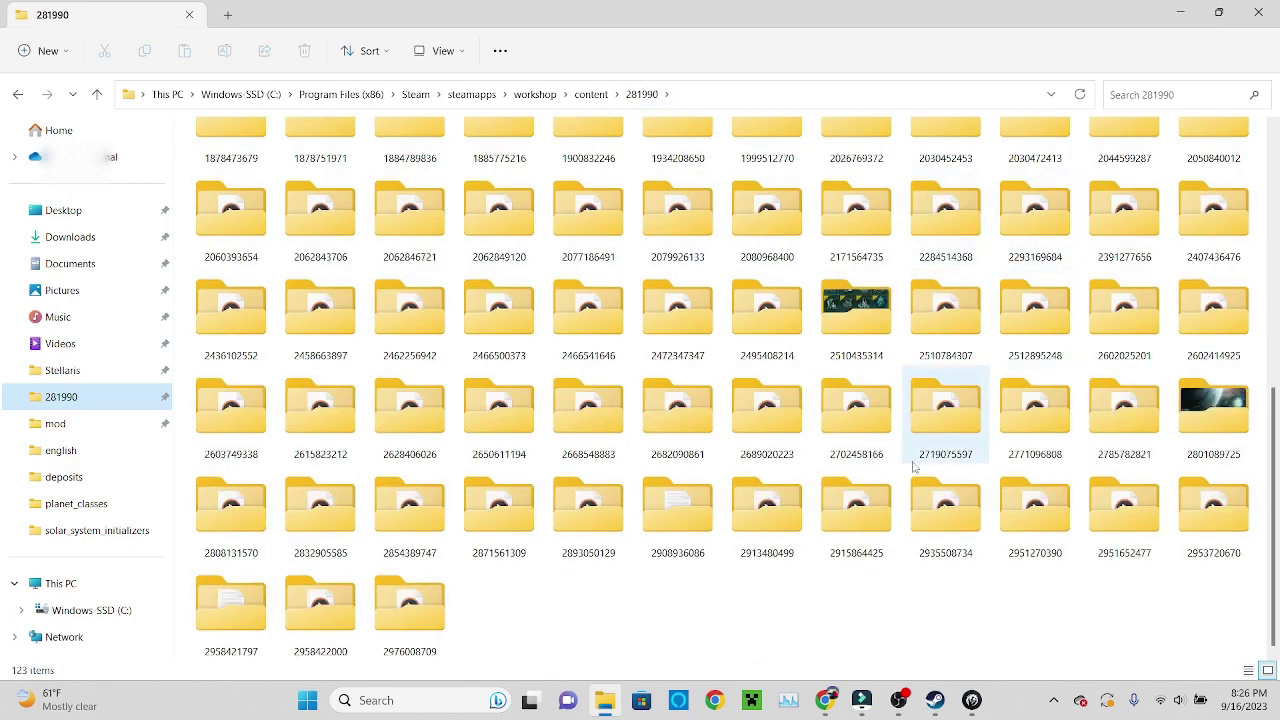
{"action": "scroll", "coordinate": [515, 584], "scroll_direction": "up", "scroll_amount": 5}
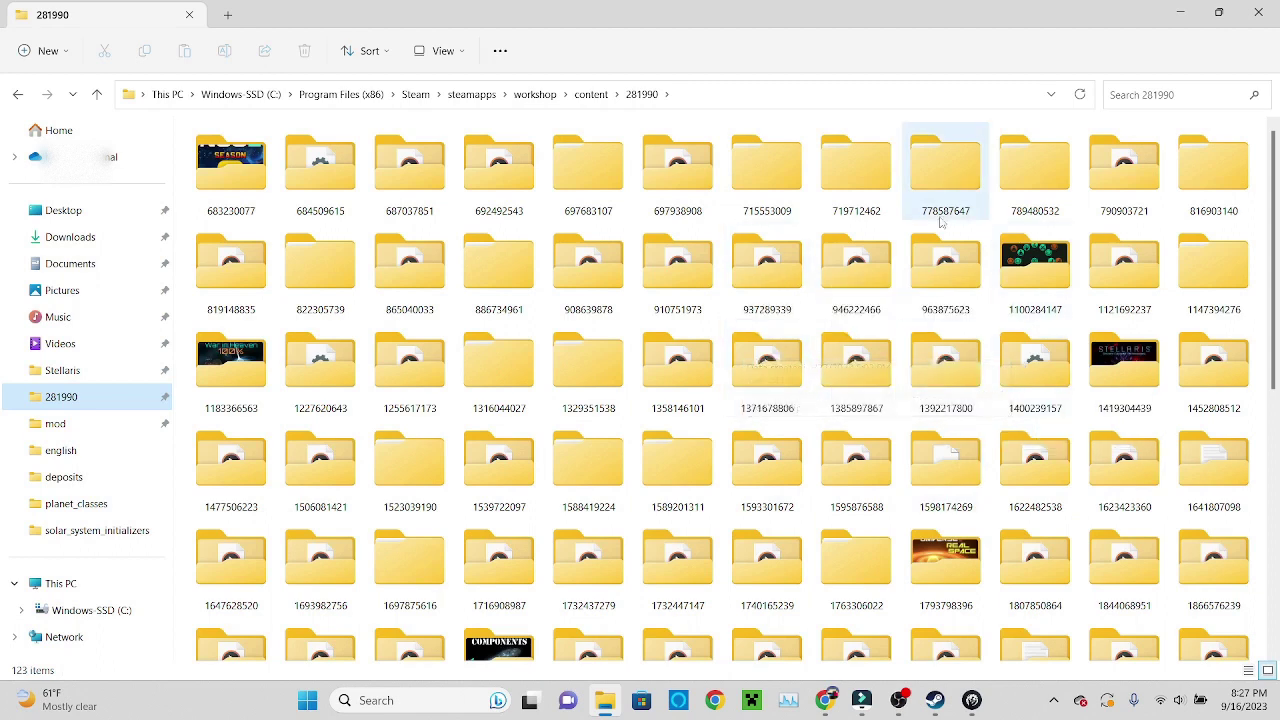
{"action": "mouse_move", "coordinate": [928, 228]}
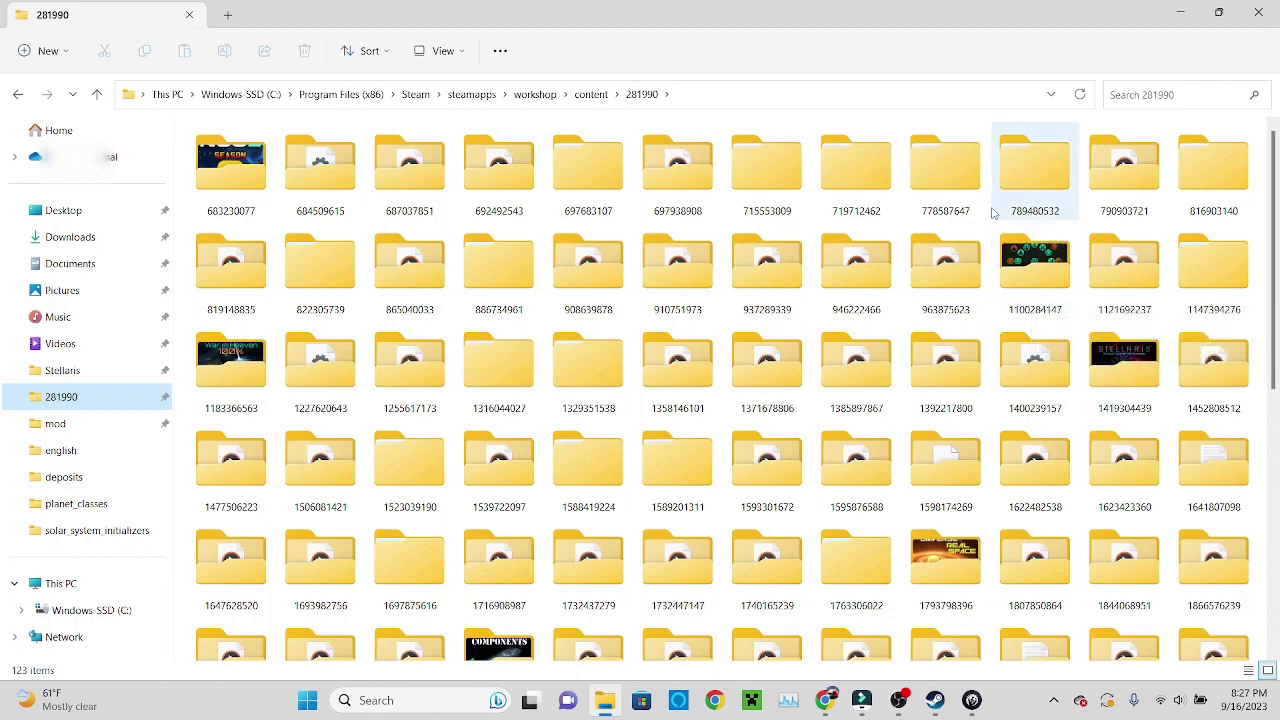
{"action": "scroll", "coordinate": [1040, 180], "scroll_direction": "down", "scroll_amount": 3}
{"action": "scroll", "coordinate": [1188, 230], "scroll_direction": "down", "scroll_amount": 1}
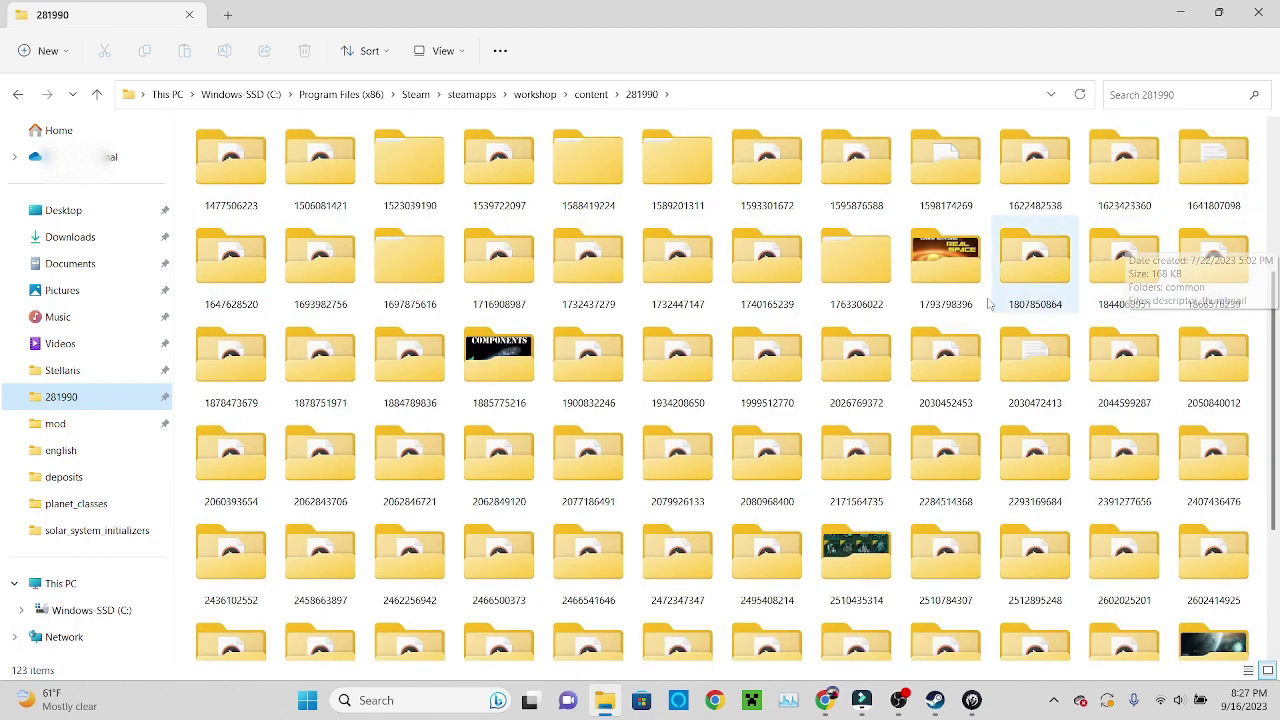
{"action": "mouse_move", "coordinate": [561, 358]}
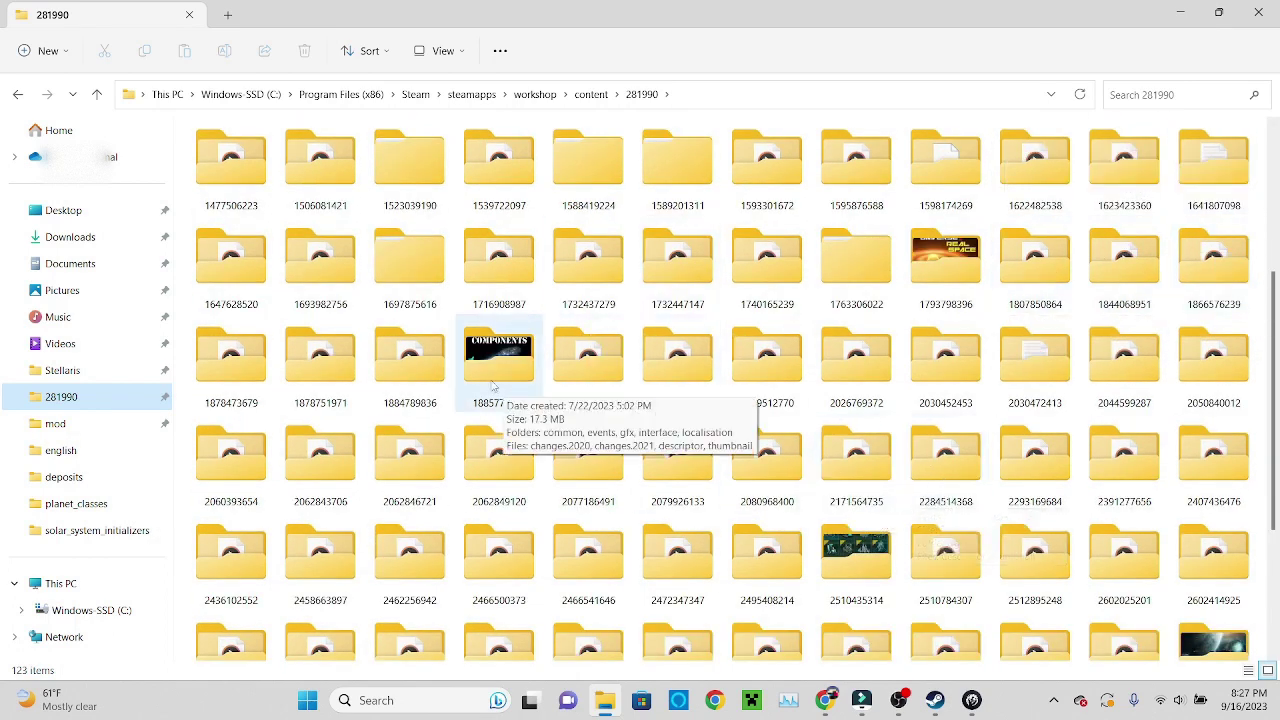
{"action": "double_click", "coordinate": [523, 374]}
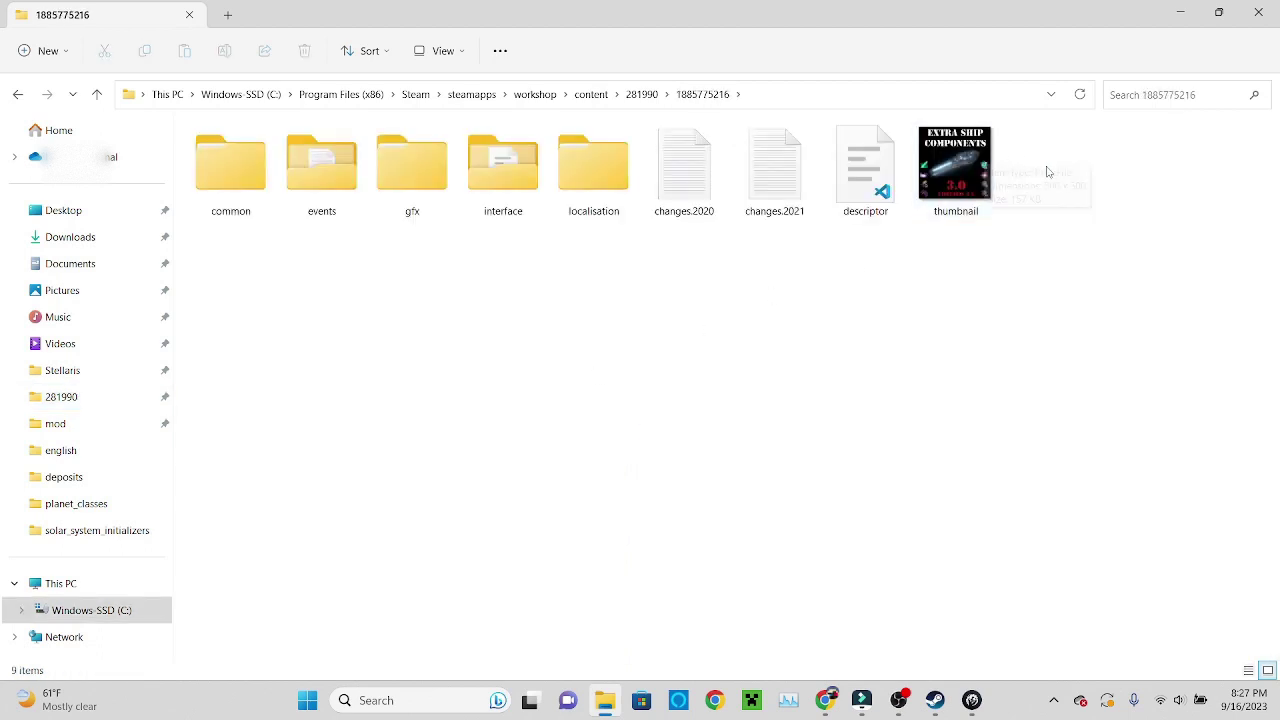
{"action": "double_click", "coordinate": [248, 192]}
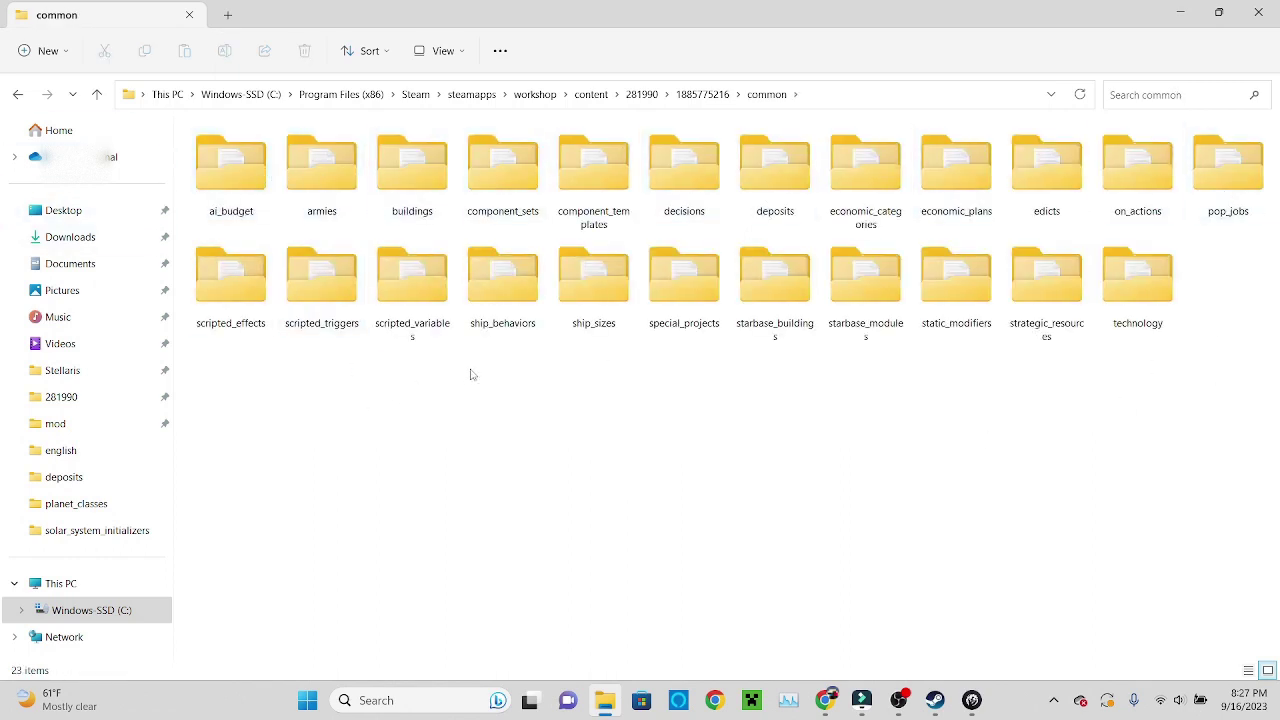
{"action": "key", "text": "alt+Left"}
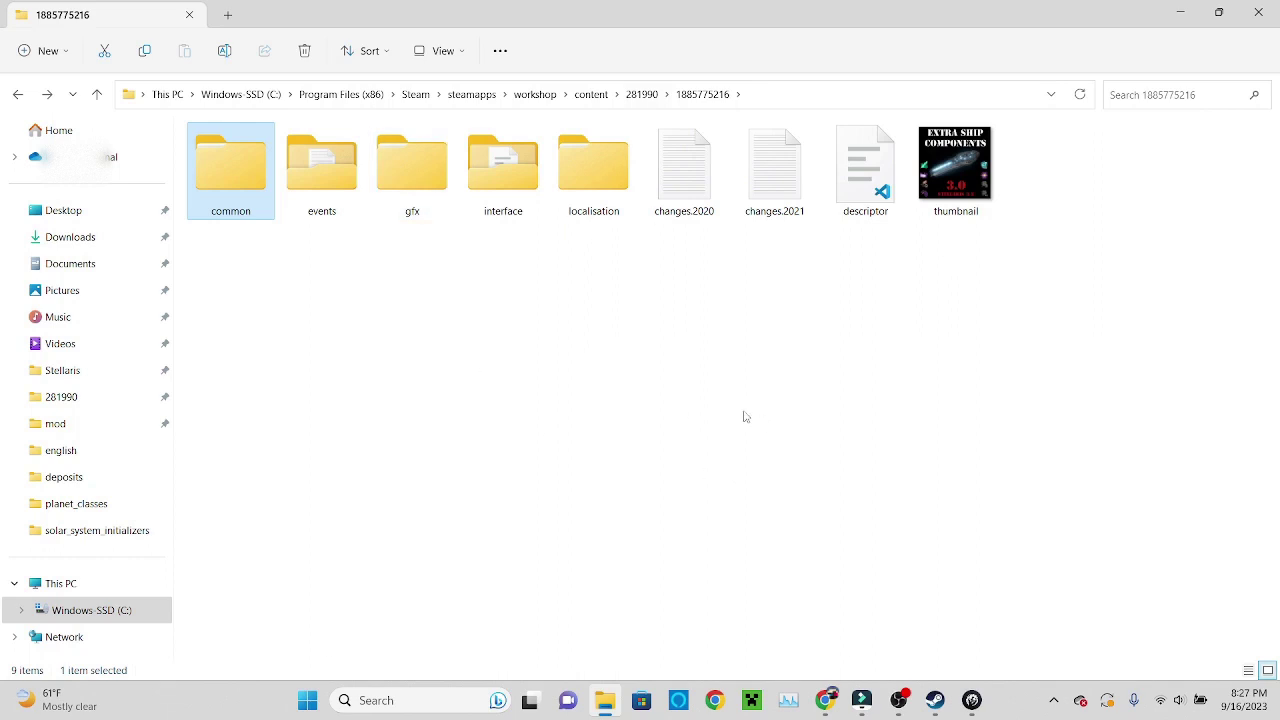
{"action": "key", "text": "alt+Left"}
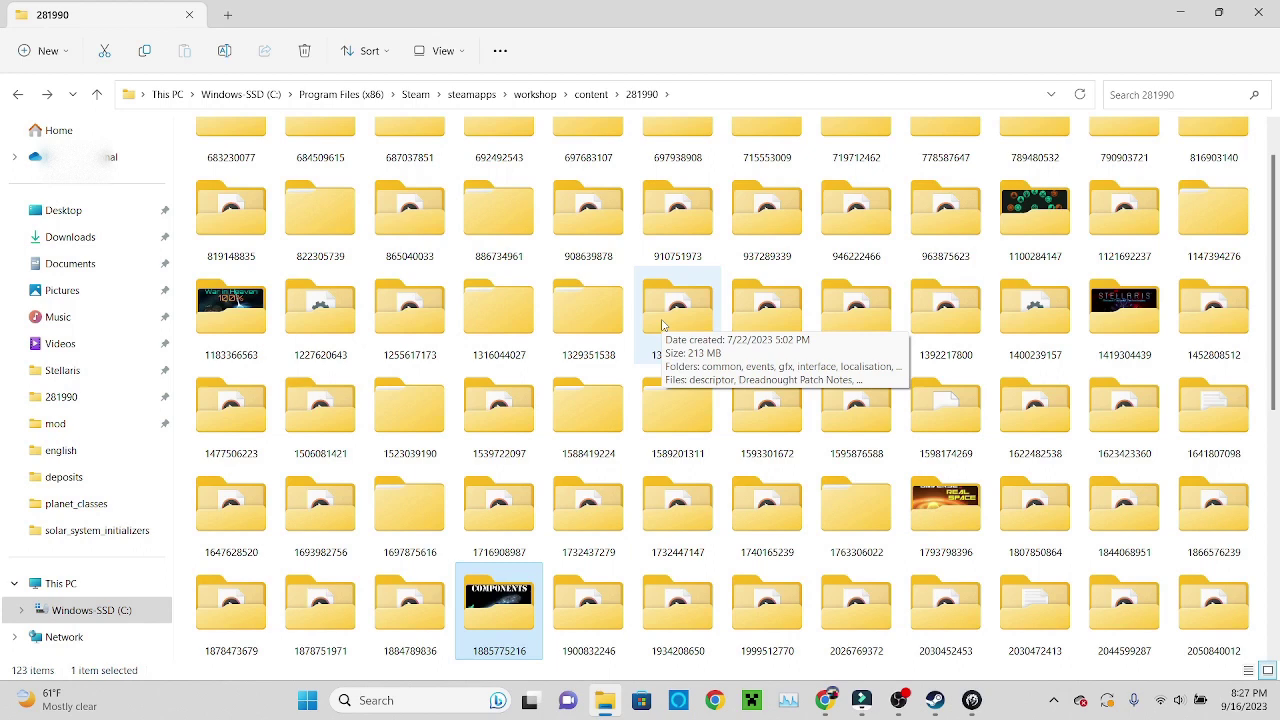
{"action": "scroll", "coordinate": [680, 420], "scroll_direction": "down", "scroll_amount": 5}
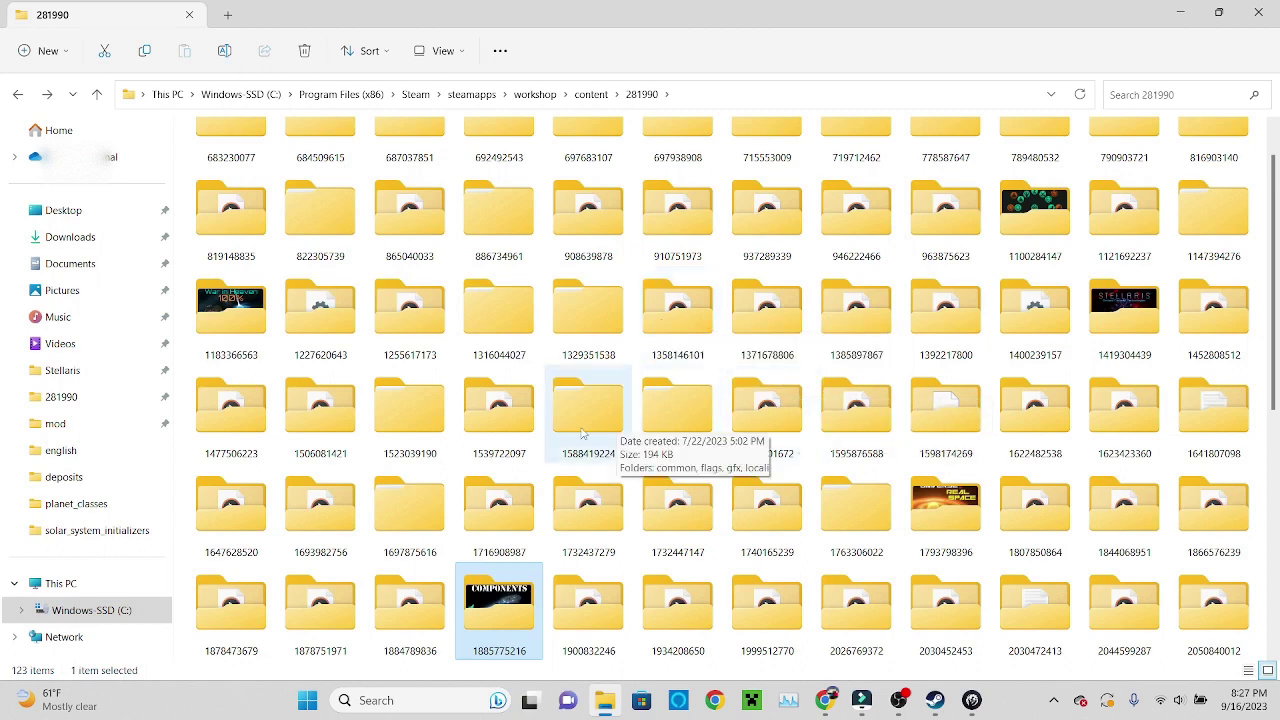
{"action": "scroll", "coordinate": [697, 573], "scroll_direction": "up", "scroll_amount": 5}
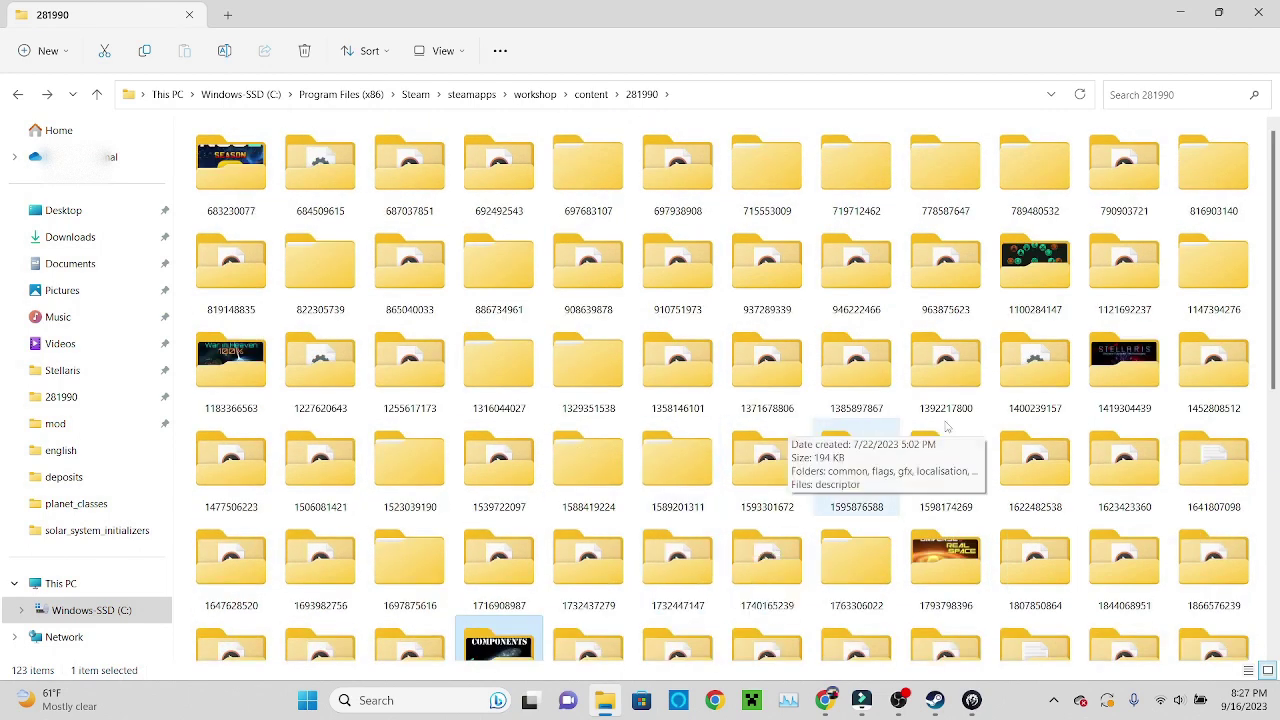
{"action": "double_click", "coordinate": [548, 376]}
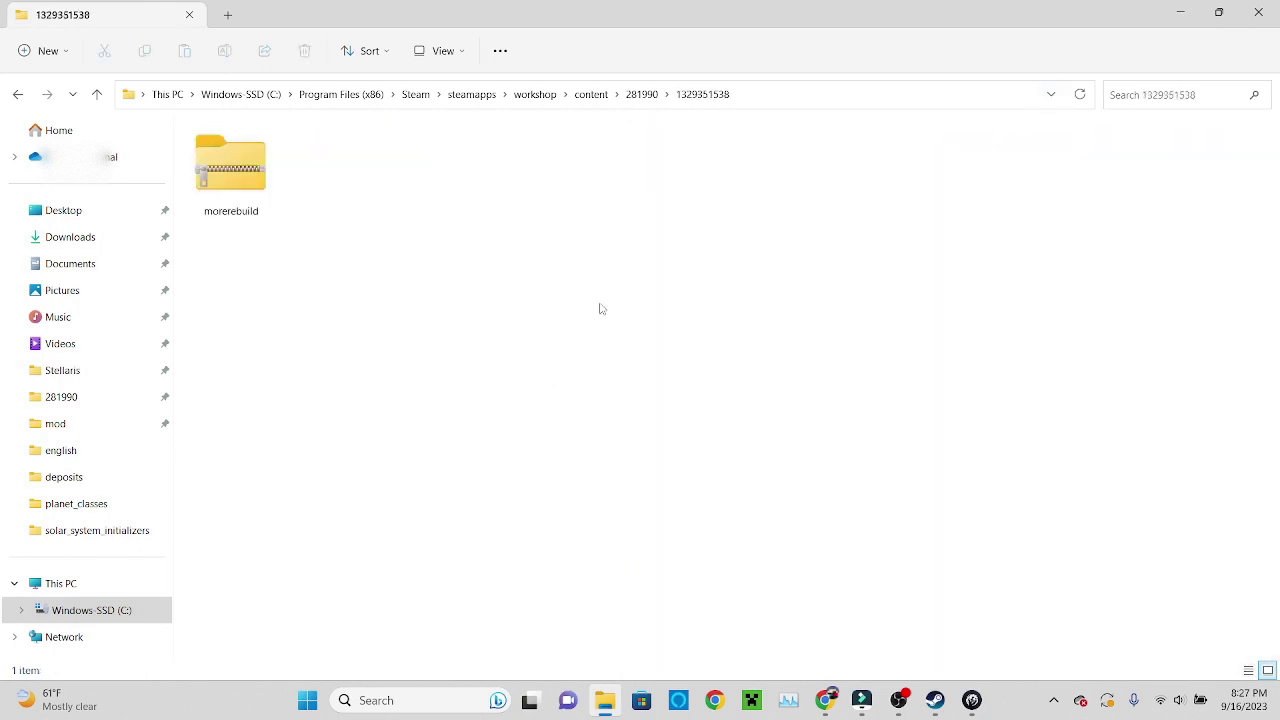
{"action": "key", "text": "alt+Left"}
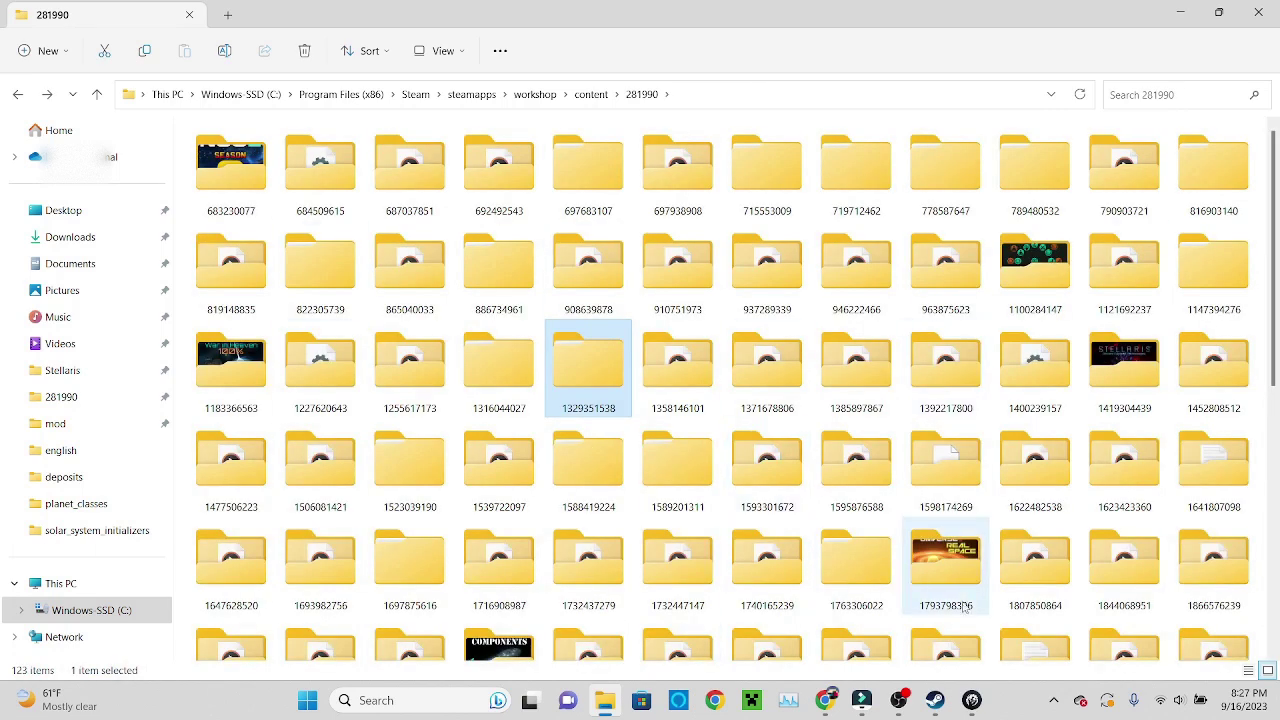
{"action": "mouse_move", "coordinate": [898, 700]}
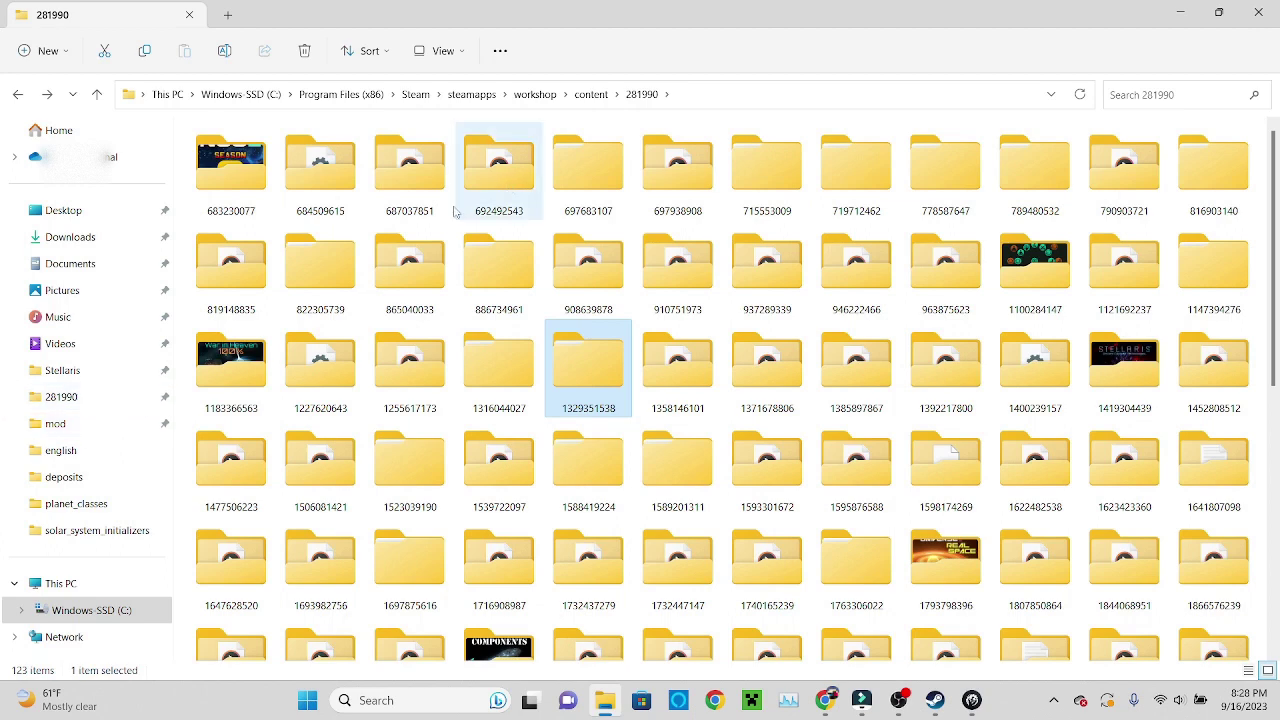
- Open the Stellaris logs folder and read through the error log in Notepad
{"action": "left_click", "coordinate": [68, 423]}
{"action": "left_click", "coordinate": [338, 95]}
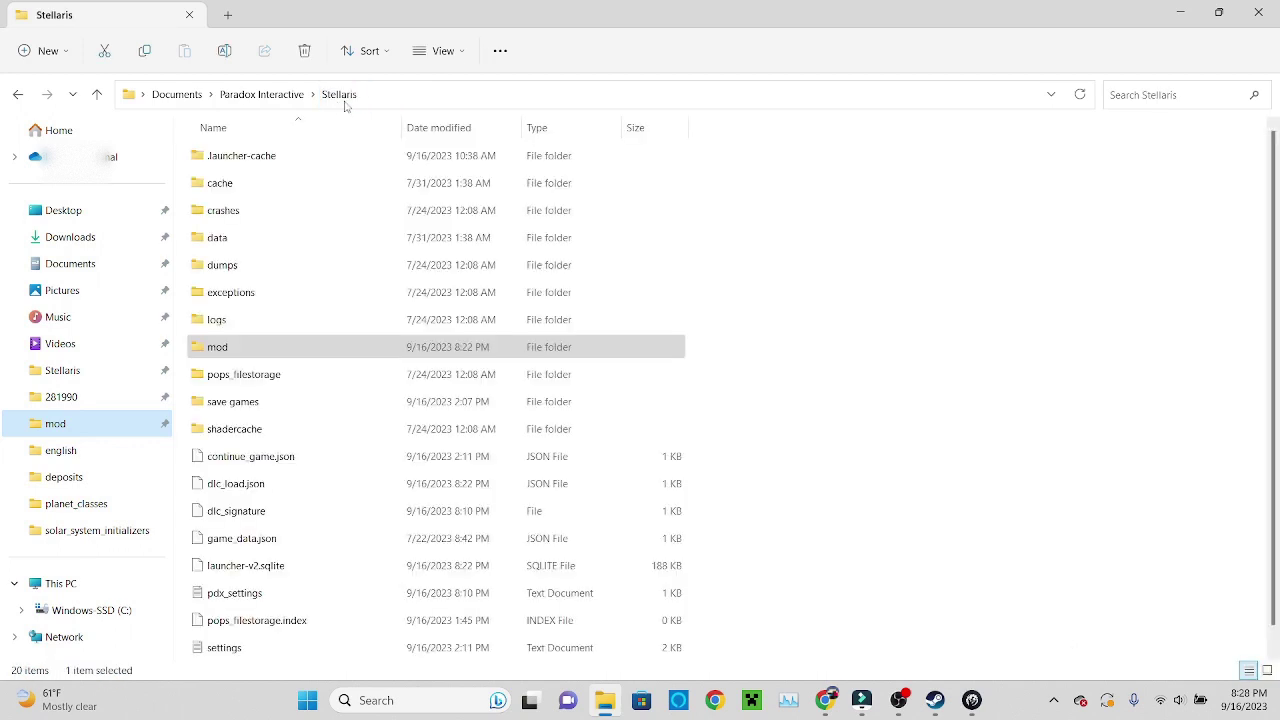
{"action": "double_click", "coordinate": [255, 320]}
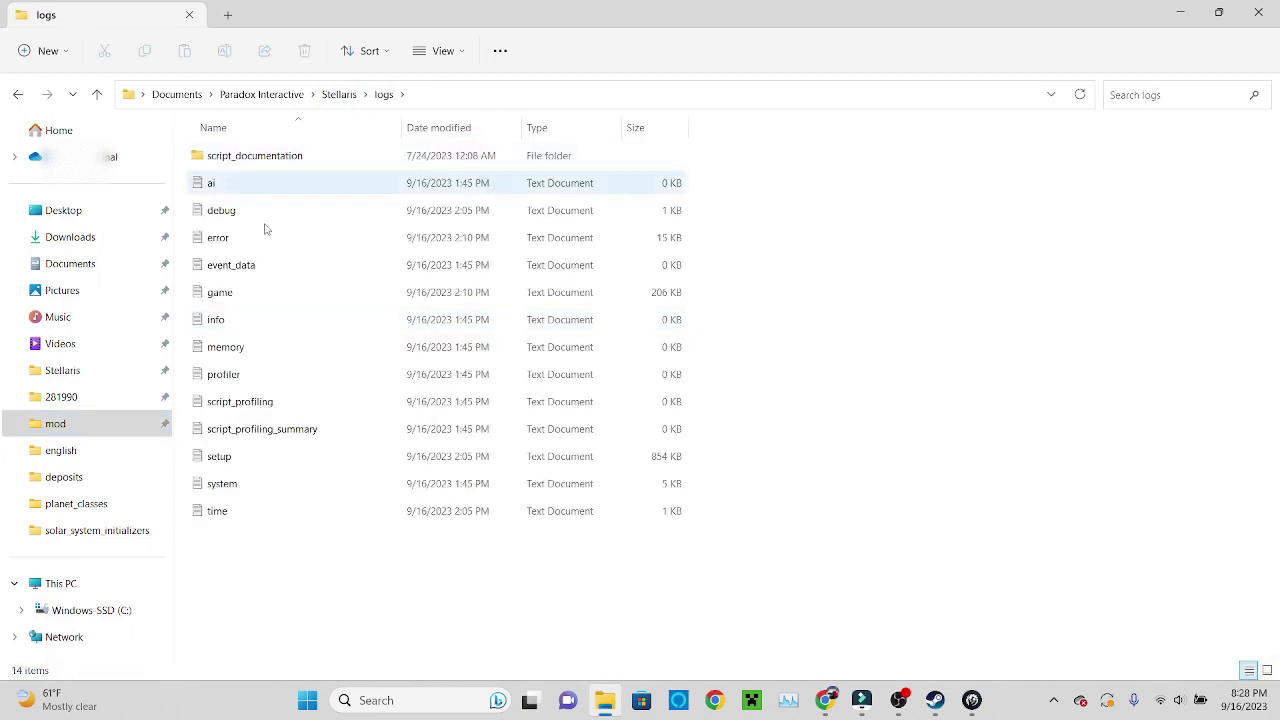
{"action": "double_click", "coordinate": [288, 242]}
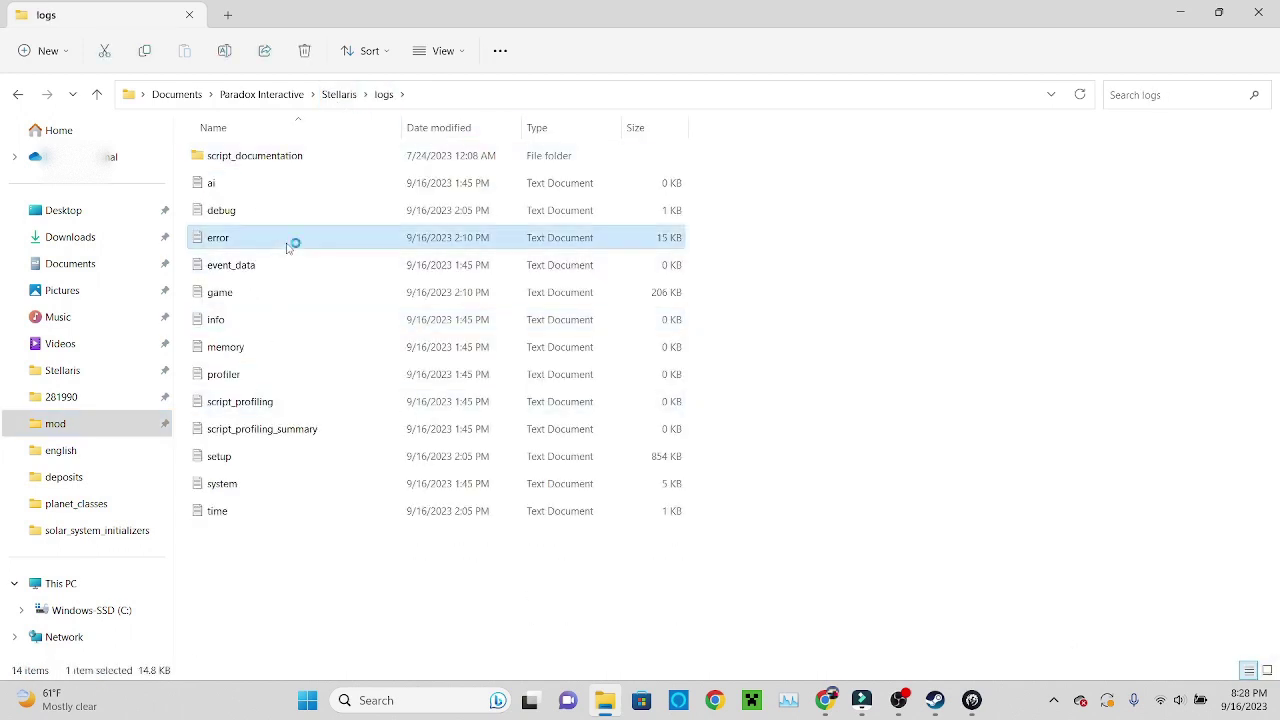
{"action": "scroll", "coordinate": [580, 370], "scroll_direction": "down", "scroll_amount": 10}
{"action": "scroll", "coordinate": [650, 294], "scroll_direction": "down", "scroll_amount": 20}
{"action": "scroll", "coordinate": [852, 380], "scroll_direction": "up", "scroll_amount": 20}
{"action": "scroll", "coordinate": [580, 370], "scroll_direction": "up", "scroll_amount": 10}
{"action": "left_click", "coordinate": [1041, 119]}
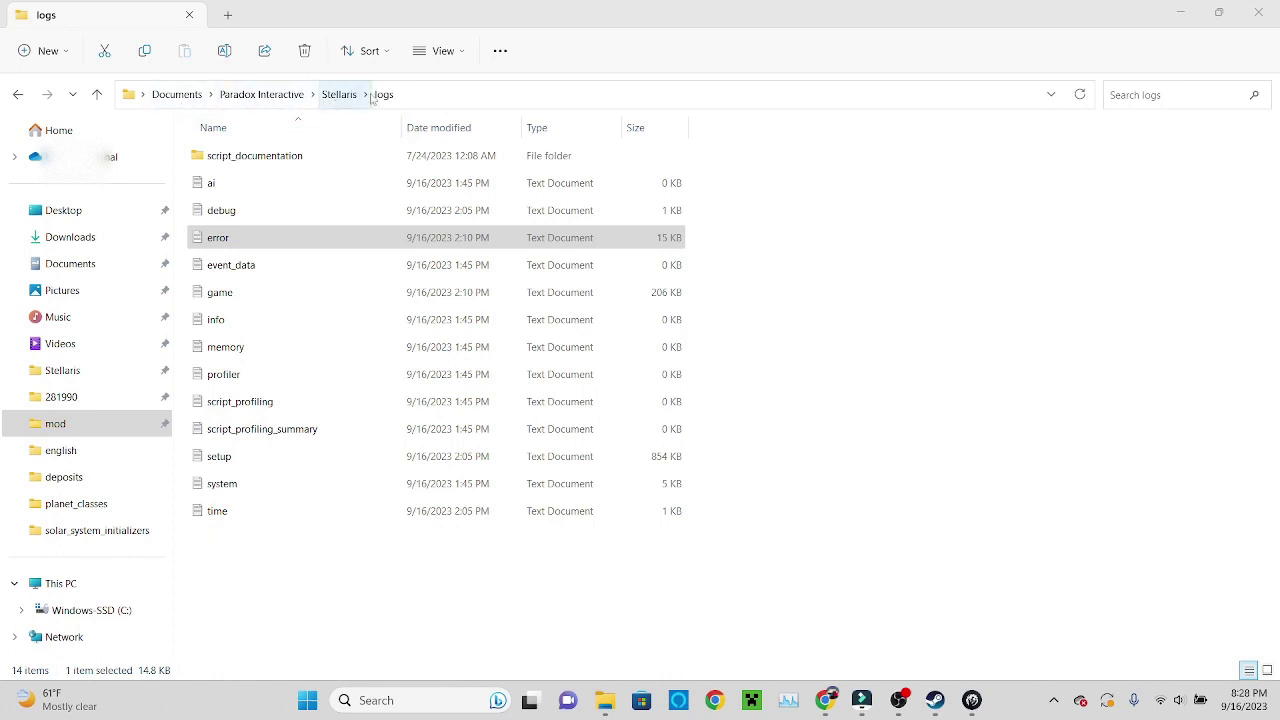
- Return to the logs folder by way of the mod folder
{"action": "key", "text": "alt+Up"}
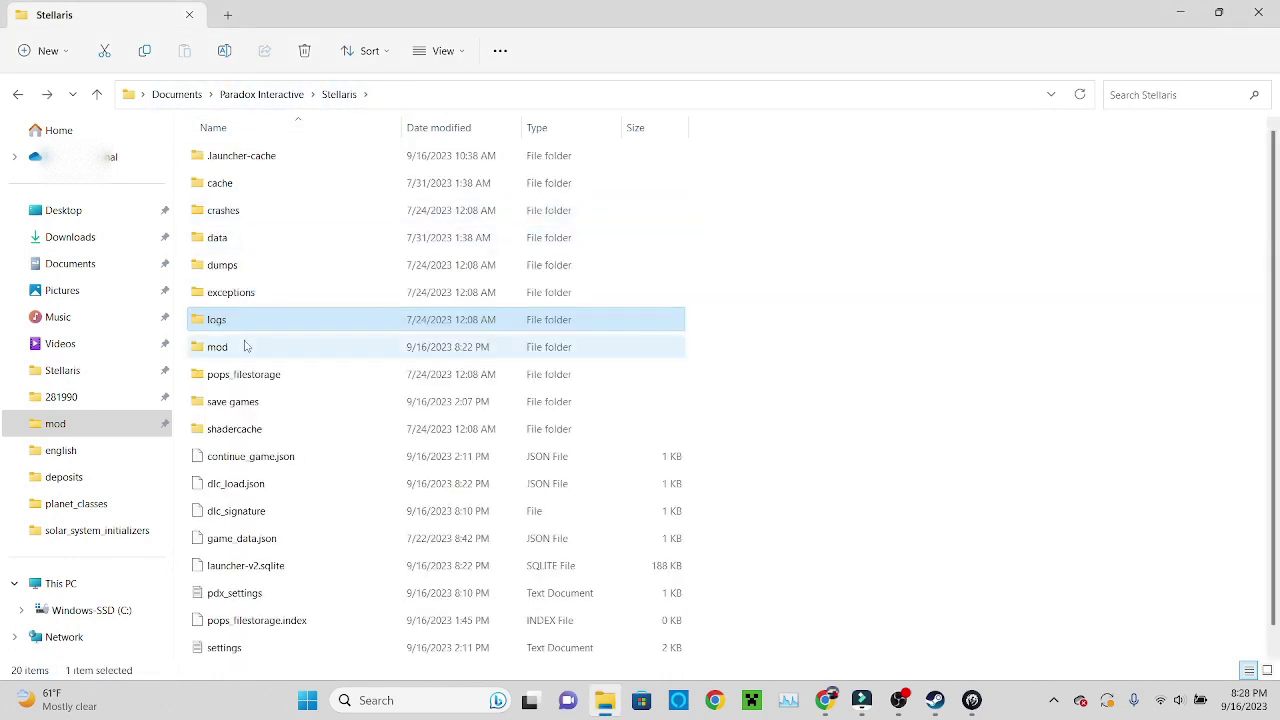
{"action": "double_click", "coordinate": [246, 346]}
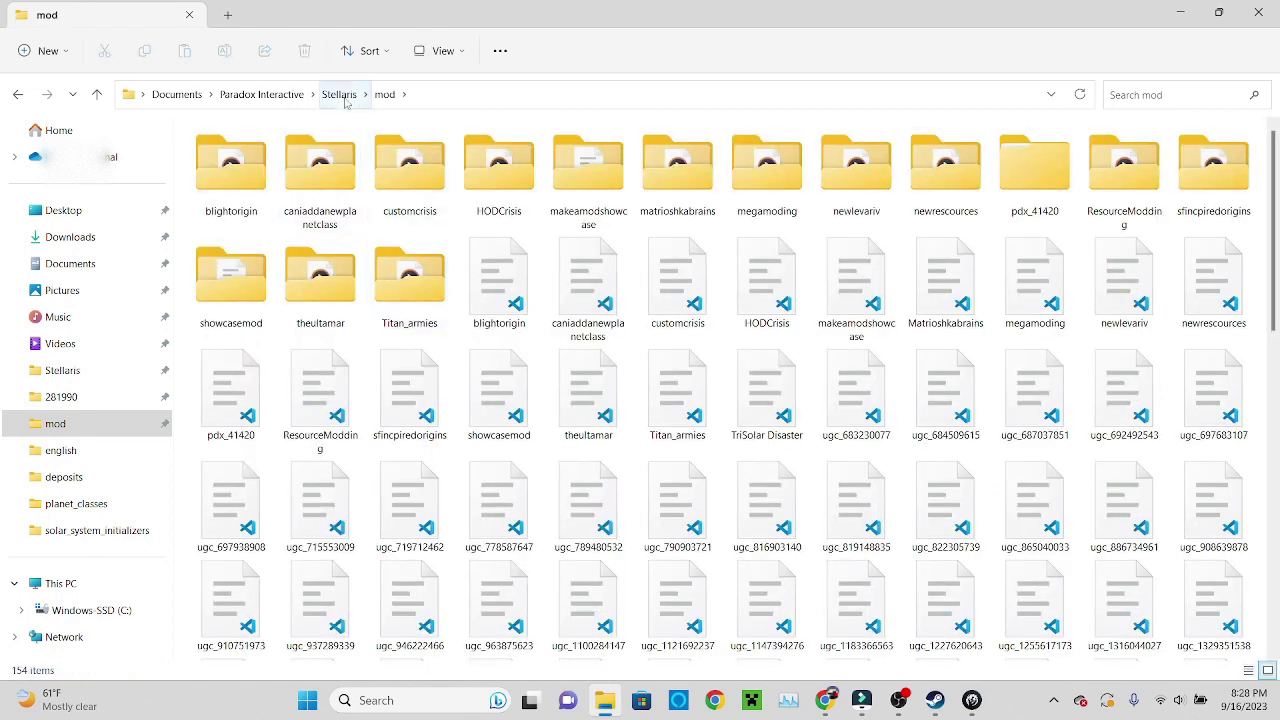
{"action": "left_click", "coordinate": [339, 94]}
{"action": "double_click", "coordinate": [254, 321]}
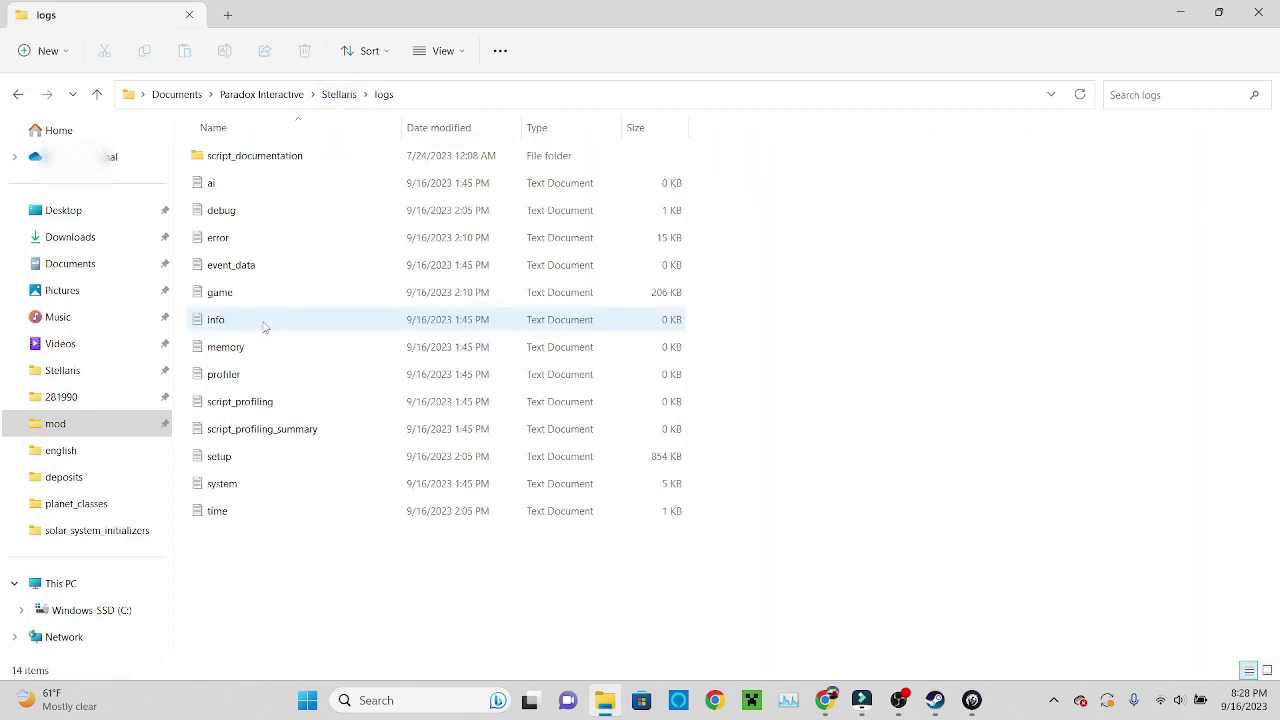